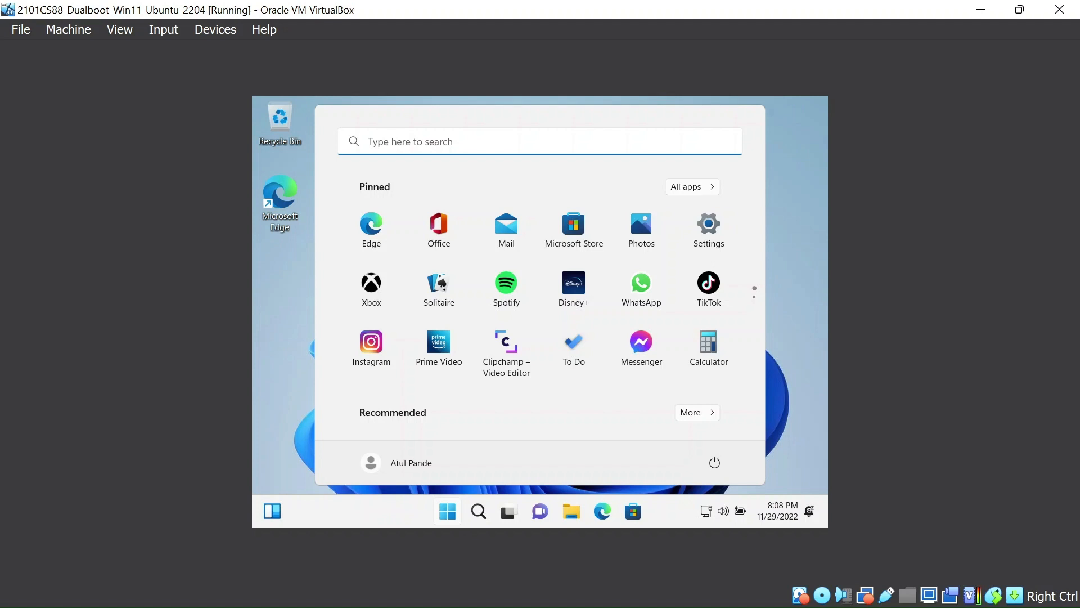
Close the app launcher and shut down the Windows 11 guest from Start's power options
{"action": "left_click", "coordinate": [792, 230]}
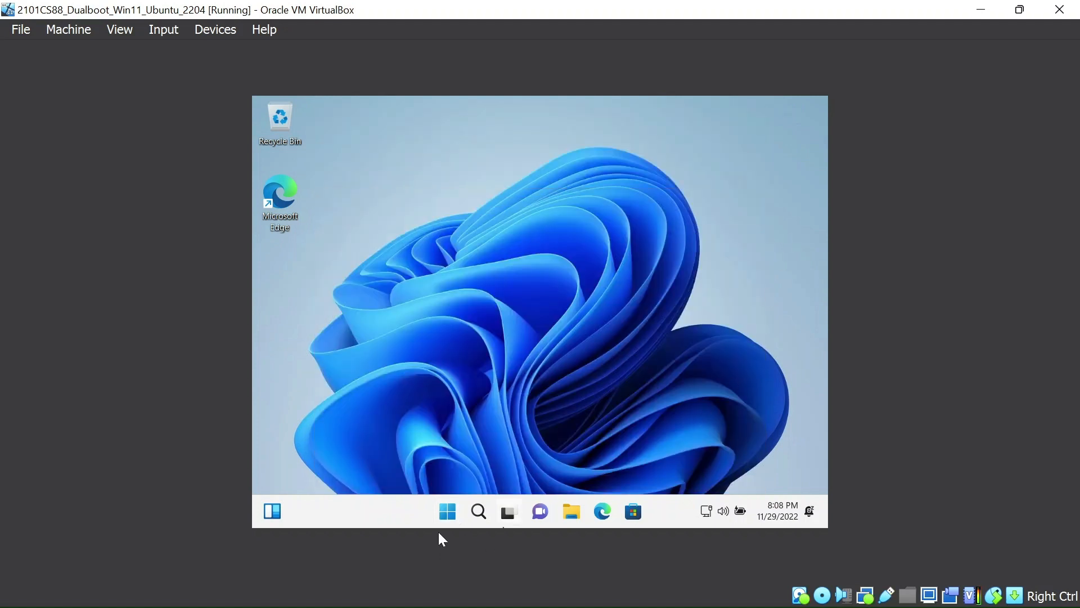
{"action": "left_click", "coordinate": [448, 510]}
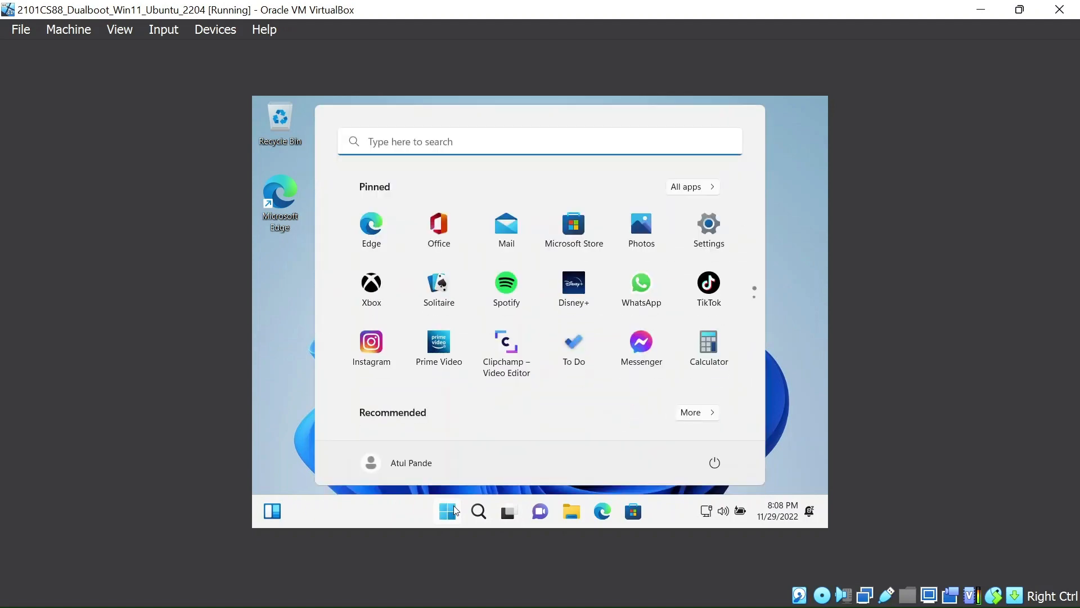
{"action": "left_click", "coordinate": [714, 463]}
{"action": "left_click", "coordinate": [731, 411]}
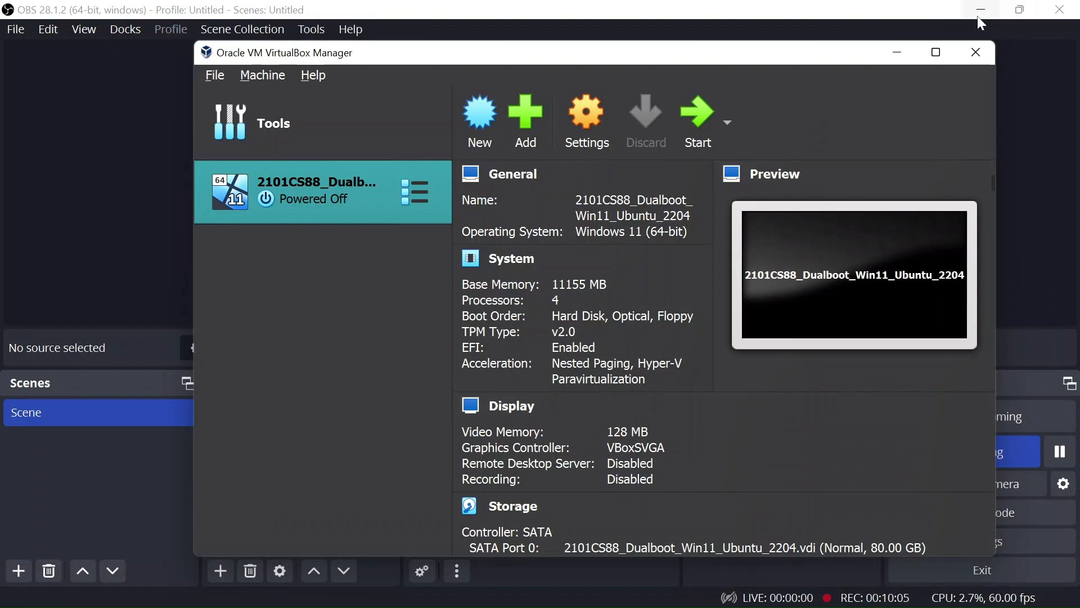
Minimize OBS and scroll the details to check the 80 GB disk and Win11_22H2 ISO
{"action": "left_click", "coordinate": [979, 13]}
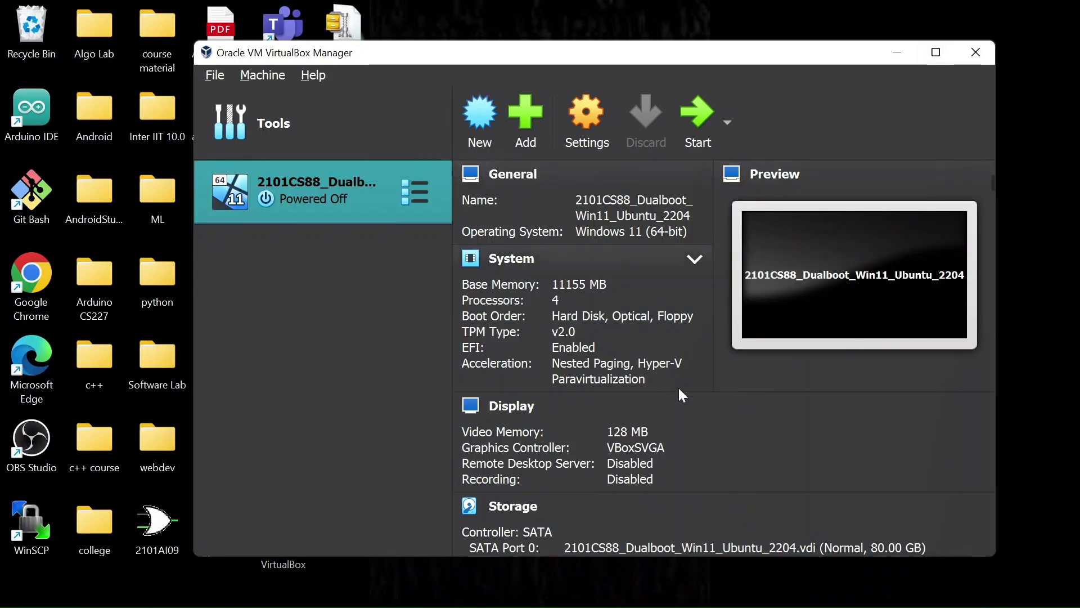
{"action": "scroll", "coordinate": [695, 396], "scroll_direction": "down", "scroll_amount": 5}
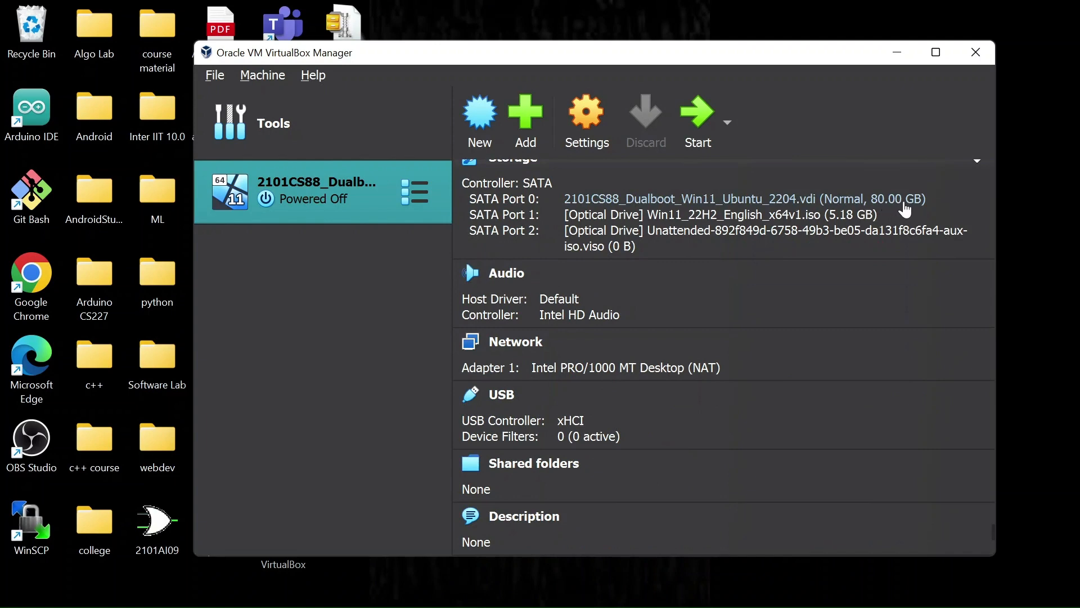
{"action": "scroll", "coordinate": [734, 282], "scroll_direction": "up", "scroll_amount": 5}
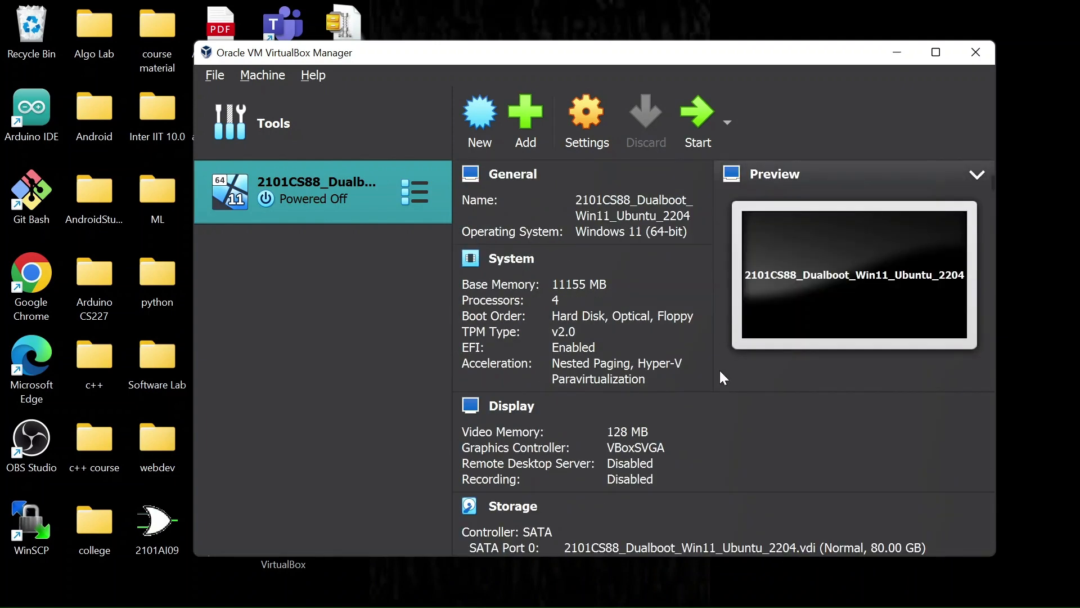
{"action": "scroll", "coordinate": [719, 369], "scroll_direction": "down", "scroll_amount": 5}
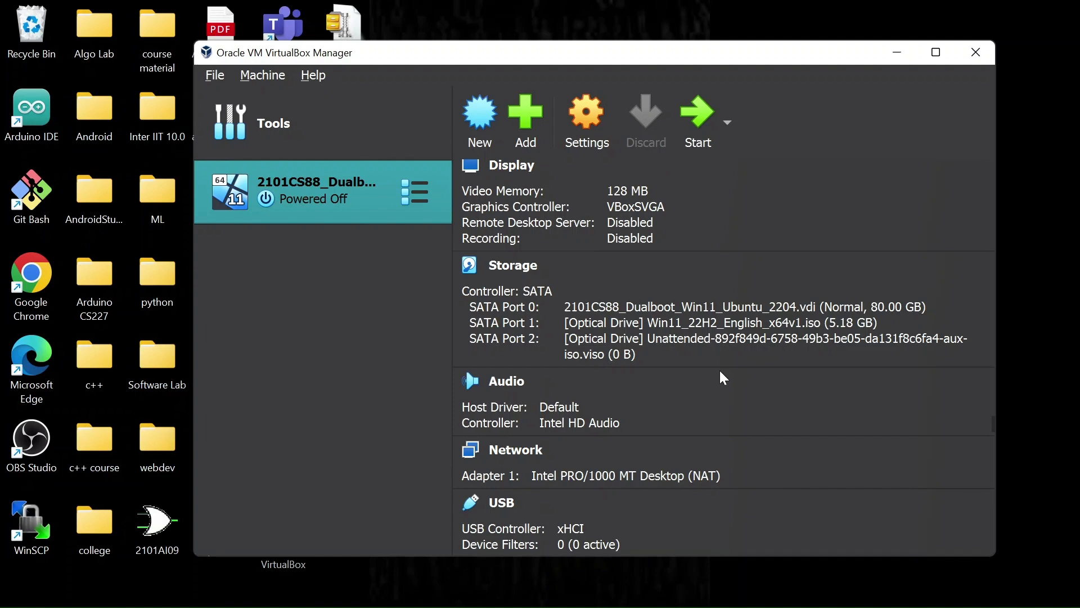
{"action": "scroll", "coordinate": [719, 369], "scroll_direction": "up", "scroll_amount": 5}
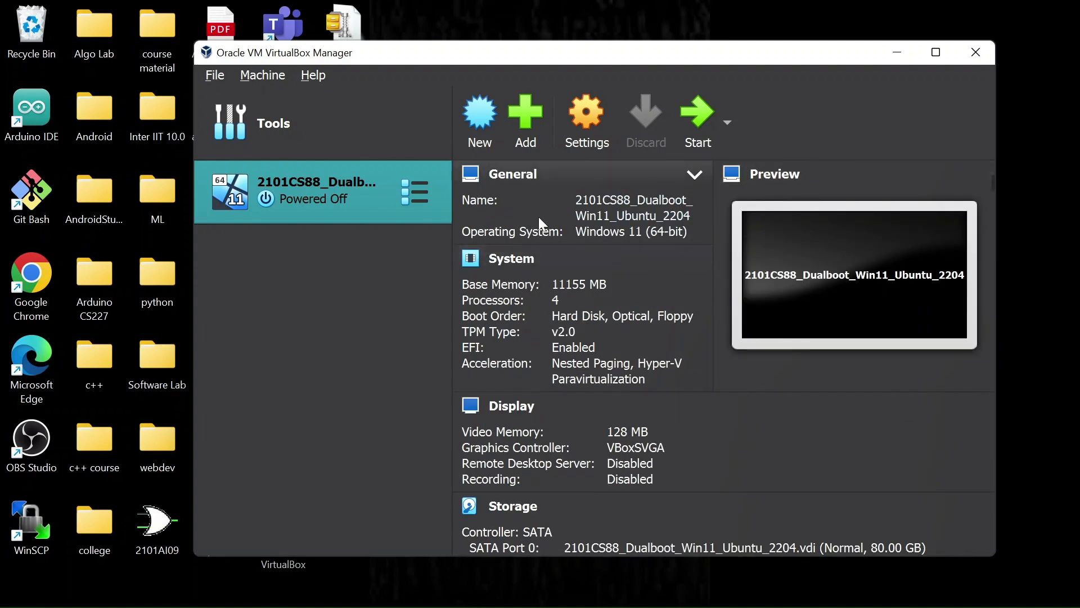
Resize the virtual hard disk to 100 GB in the Virtual Media Manager
{"action": "left_click", "coordinate": [220, 68]}
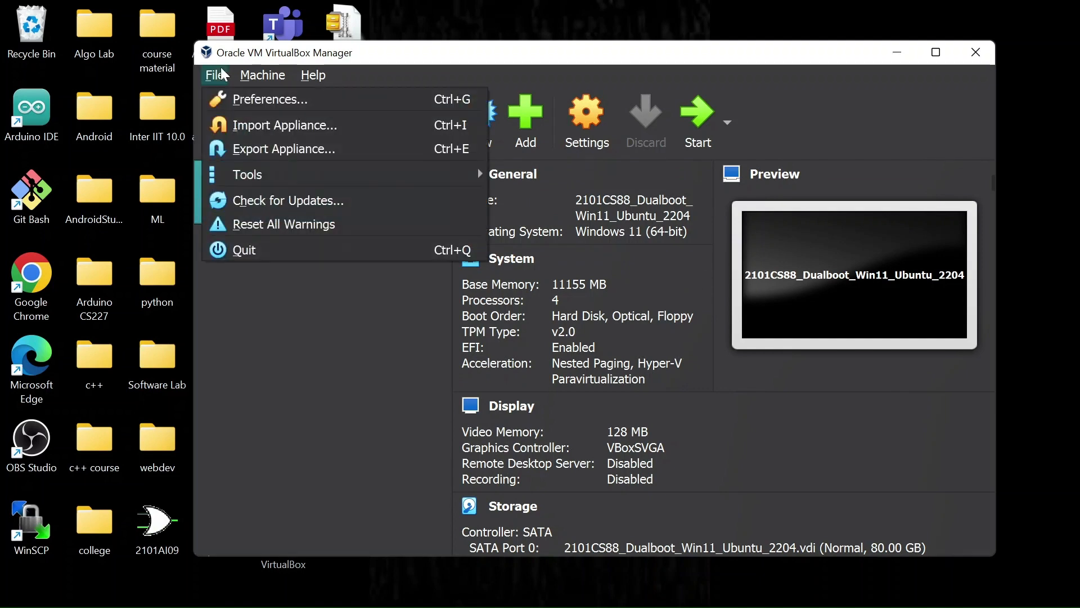
{"action": "mouse_move", "coordinate": [286, 170]}
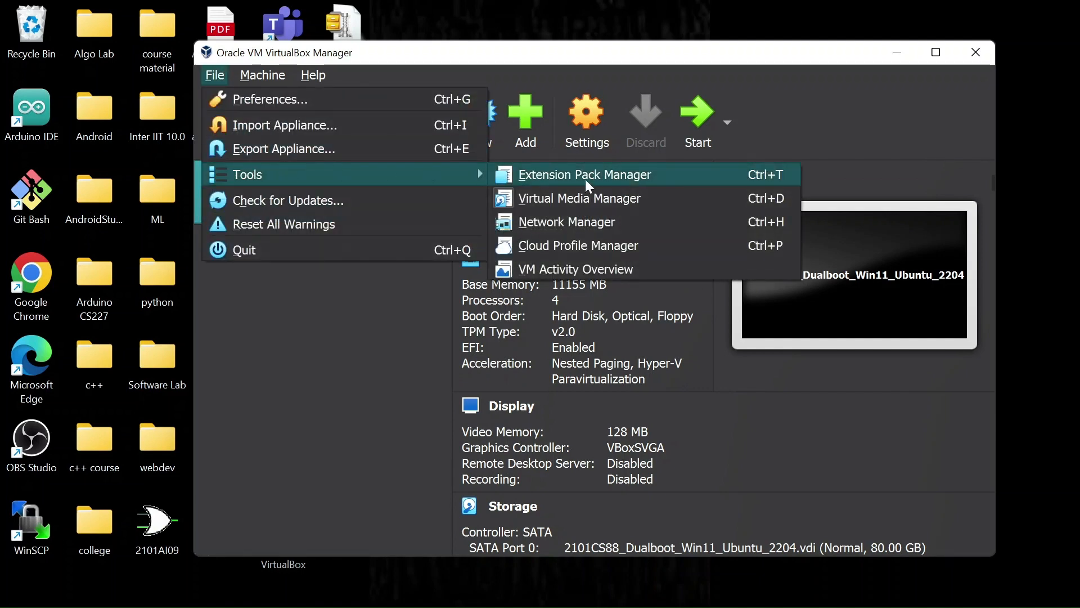
{"action": "left_click", "coordinate": [589, 198]}
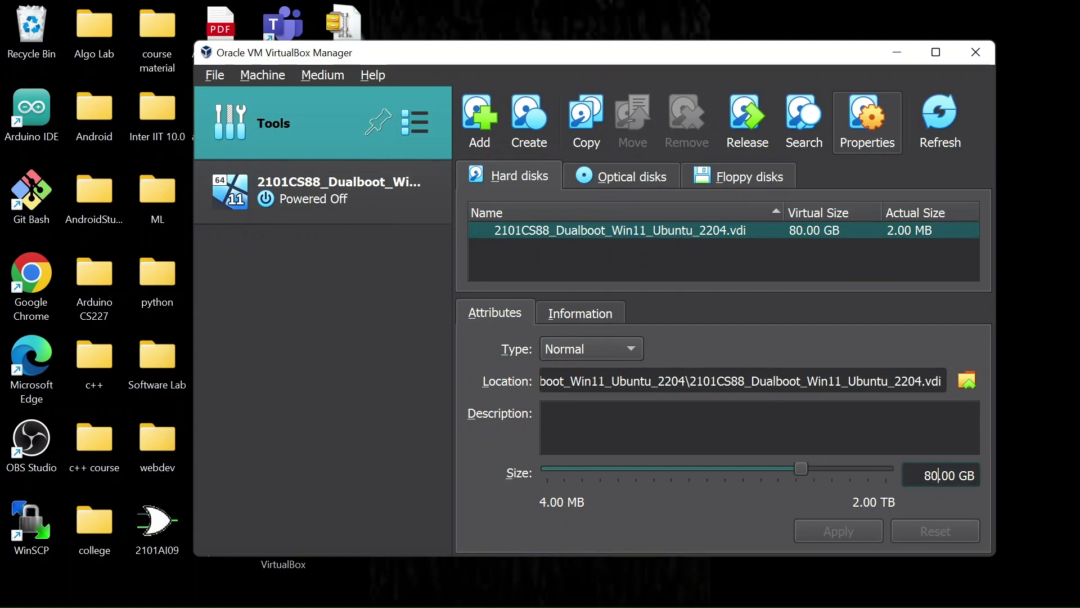
{"action": "key", "text": "BackSpace"}
{"action": "key", "text": "BackSpace"}
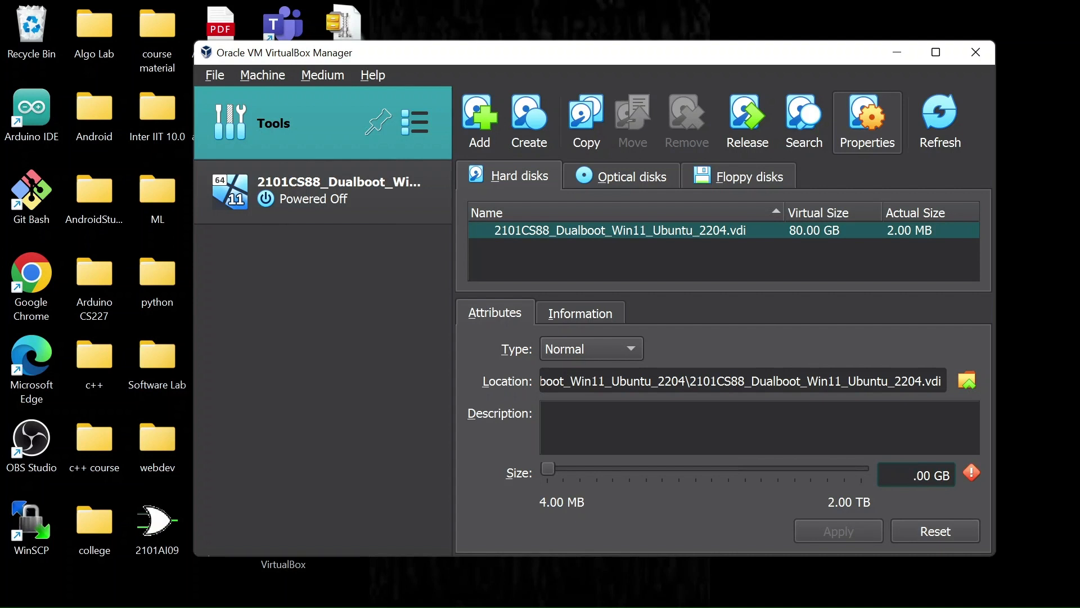
{"action": "type", "text": "100"}
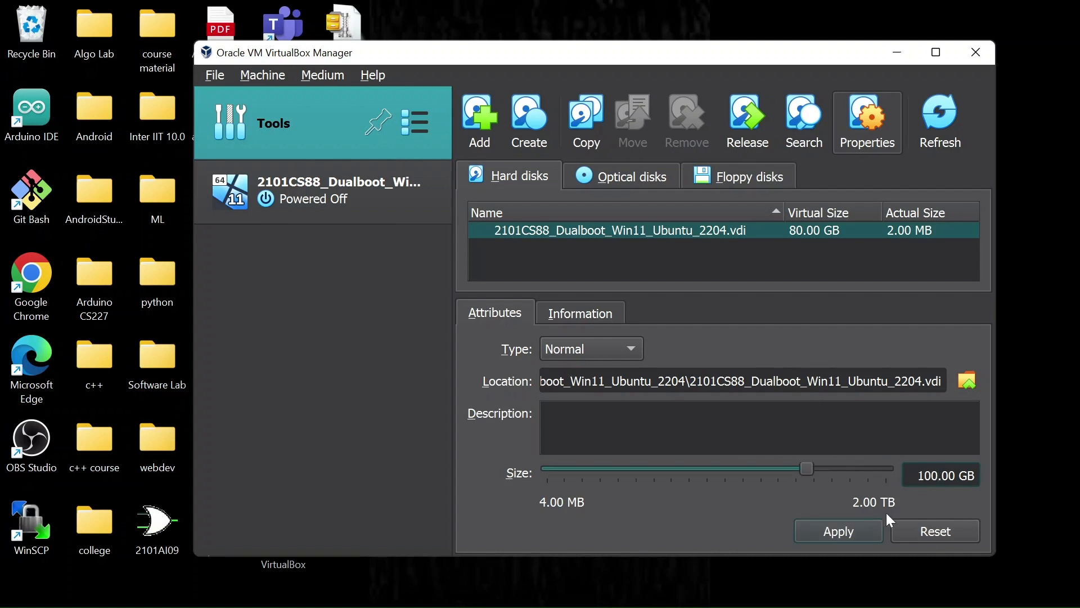
{"action": "left_click", "coordinate": [868, 525]}
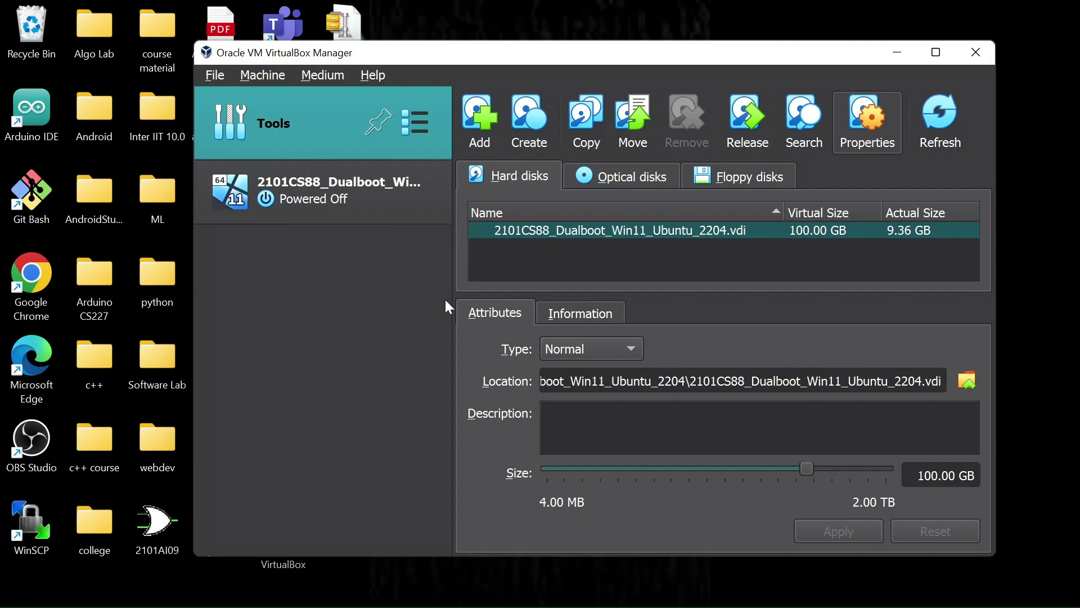
{"action": "left_click", "coordinate": [355, 195]}
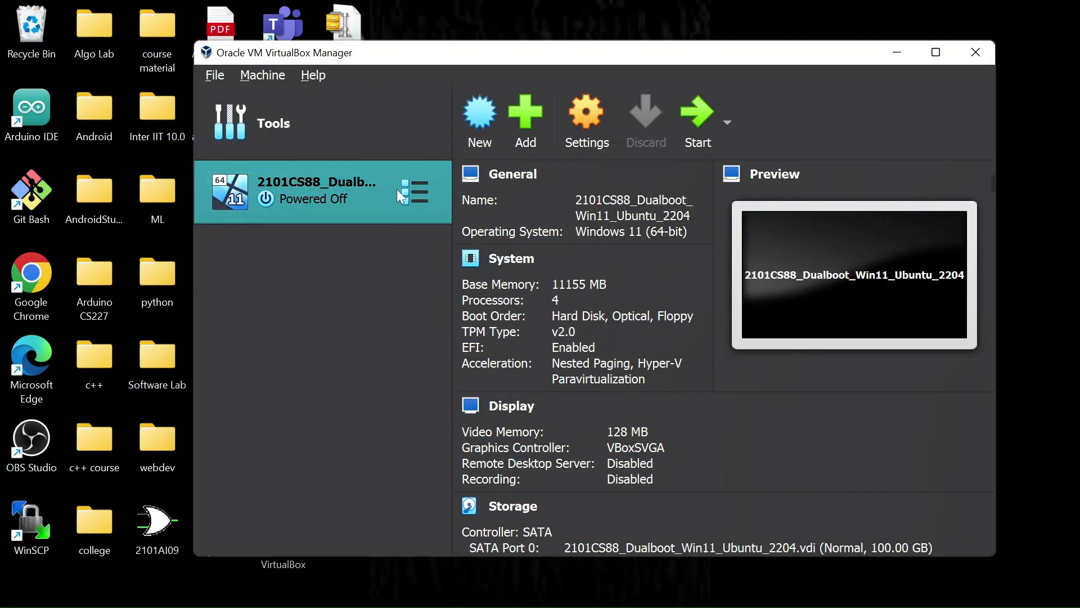
Start the 2101CS88 VM and dismiss the mouse and keyboard notices while Windows boots
{"action": "left_click", "coordinate": [700, 121]}
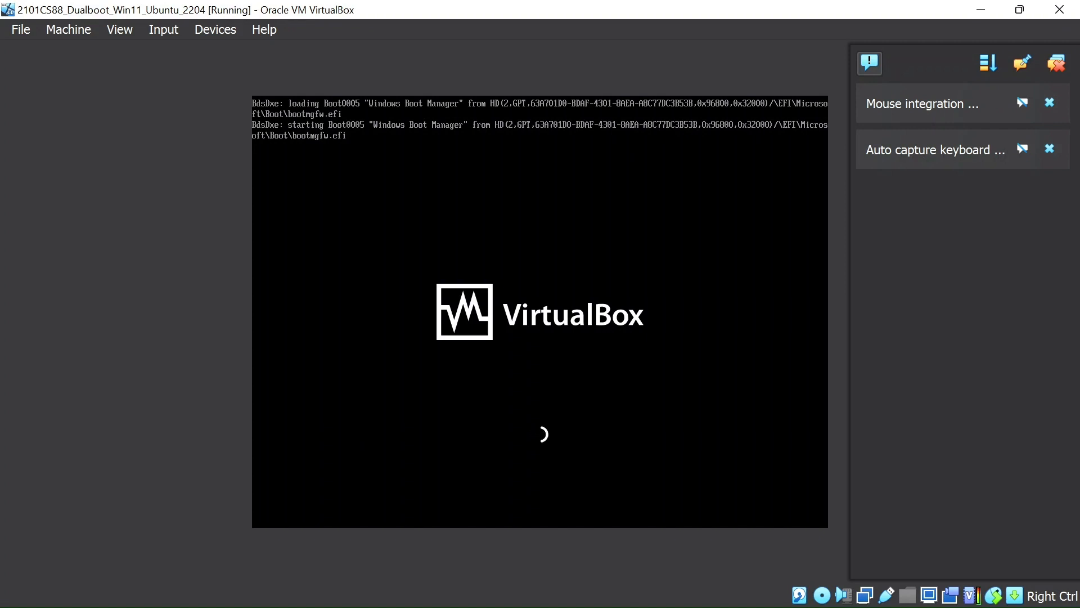
{"action": "left_click", "coordinate": [1054, 62]}
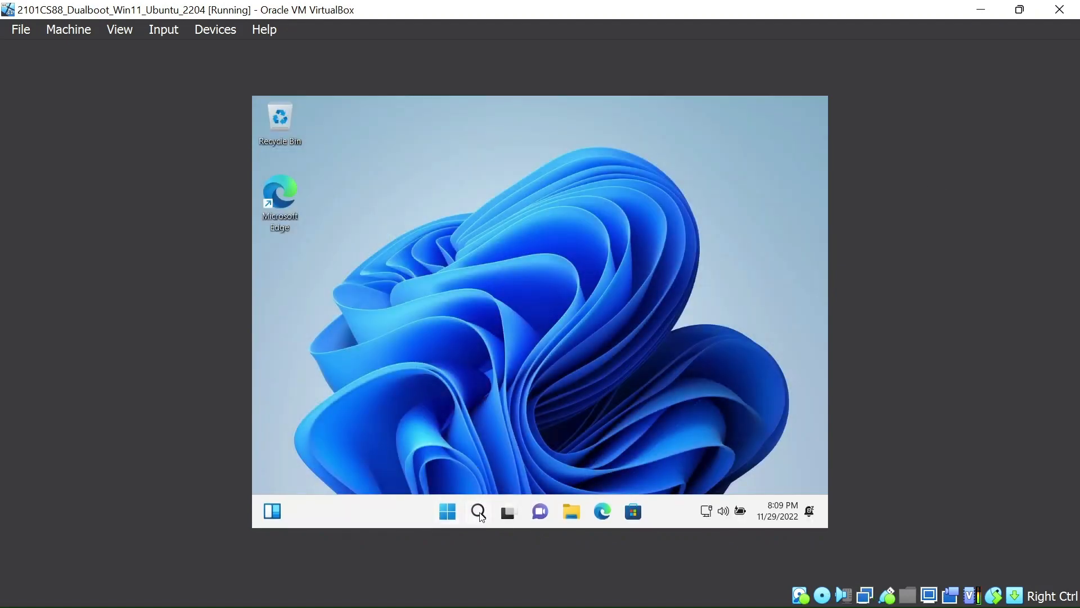
Search 'part' and open 'Create and format hard disk partitions' to view Disk 0
{"action": "left_click", "coordinate": [479, 511]}
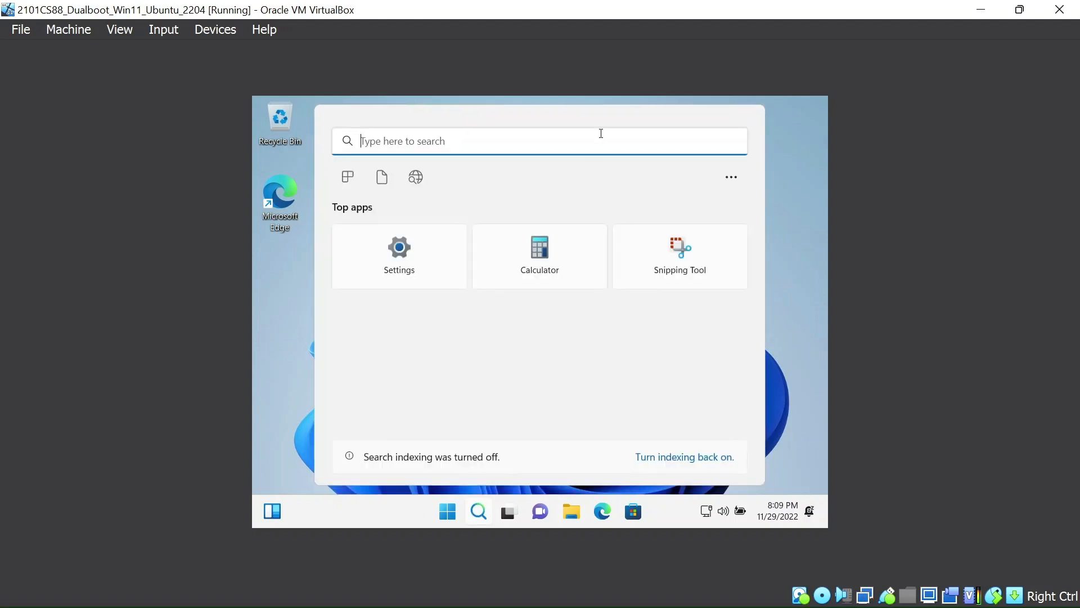
{"action": "type", "text": "part"}
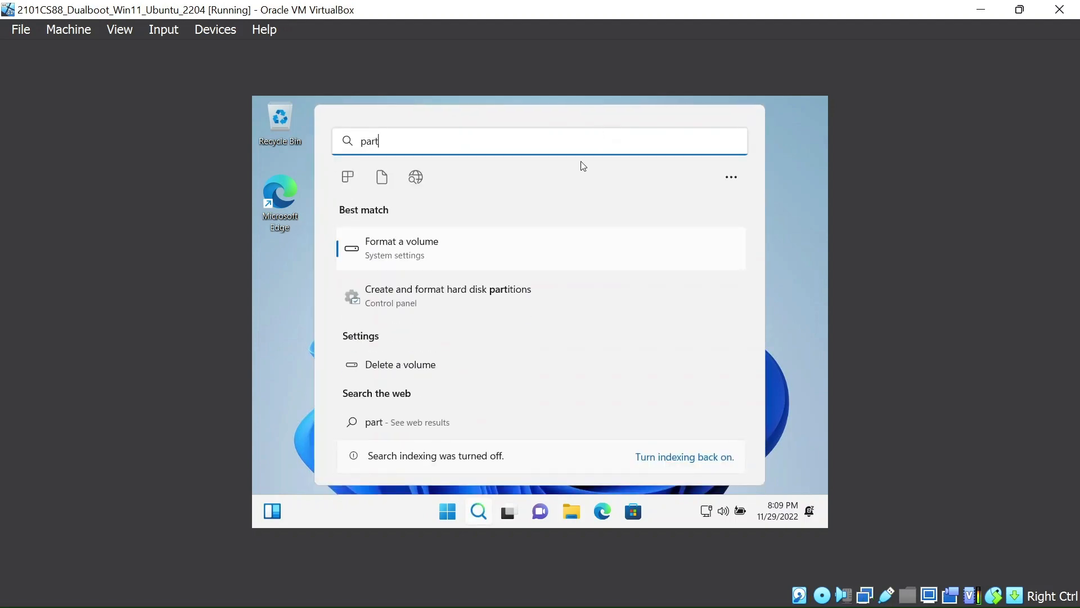
{"action": "left_click", "coordinate": [459, 315]}
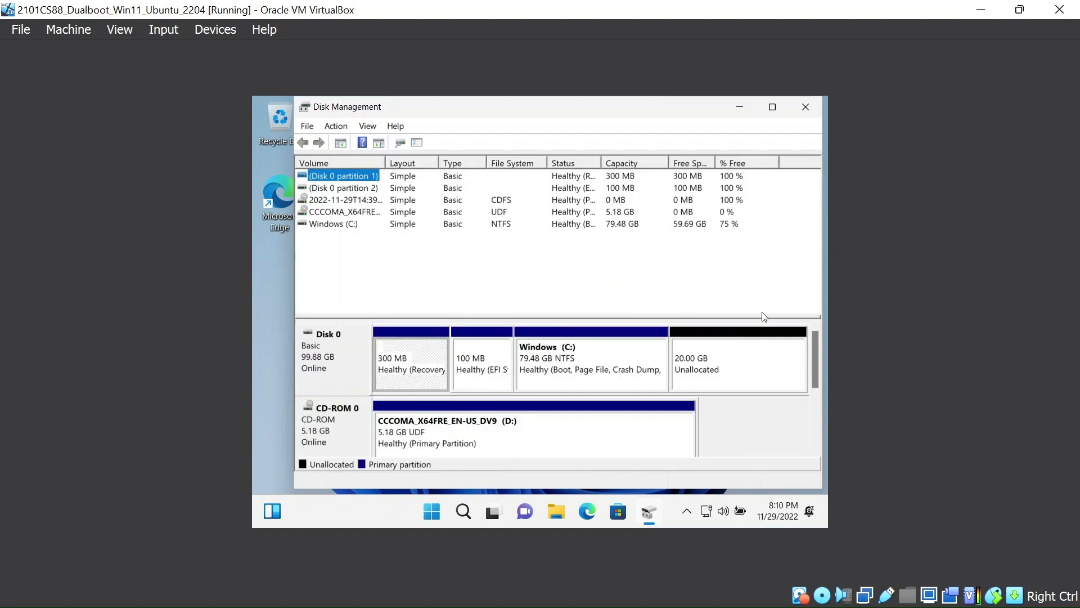
Create a 20479 MB NTFS simple volume, drive letter F, from the unallocated space
{"action": "right_click", "coordinate": [732, 362]}
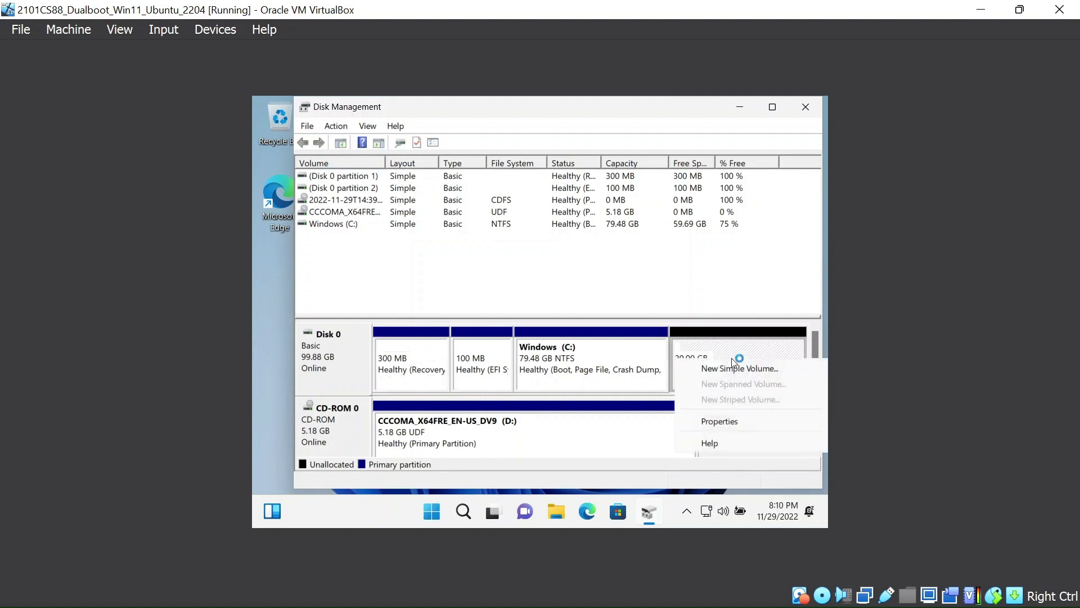
{"action": "left_click", "coordinate": [737, 368]}
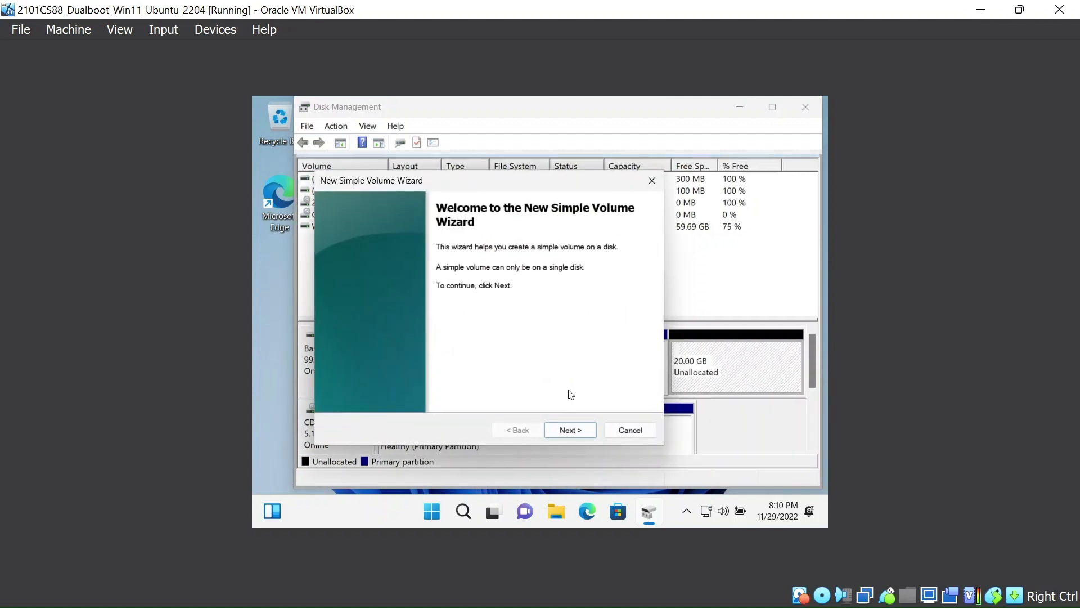
{"action": "left_click", "coordinate": [573, 435]}
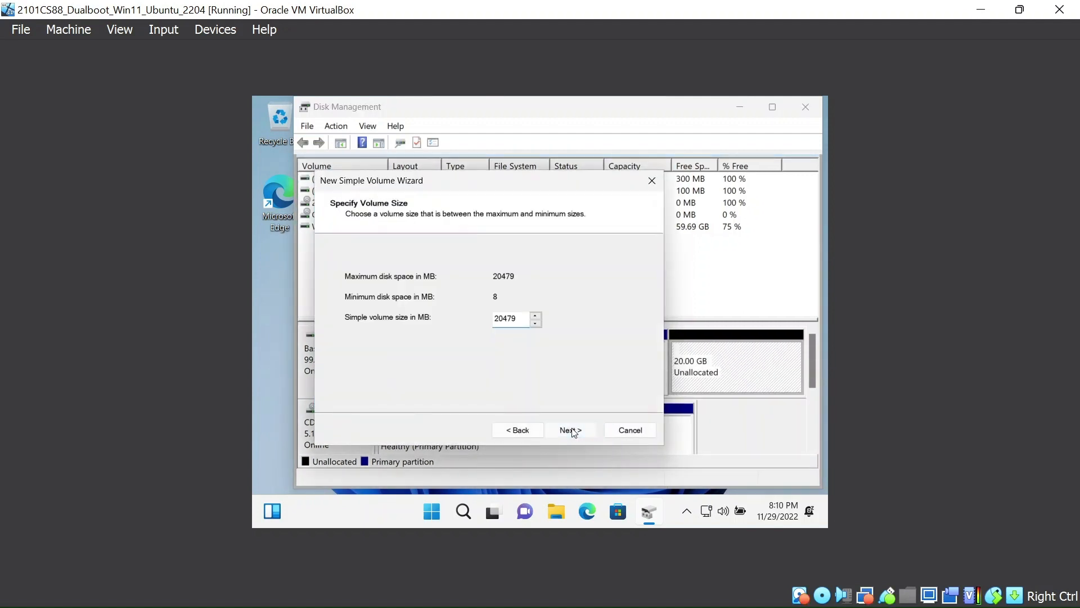
{"action": "left_click", "coordinate": [572, 431]}
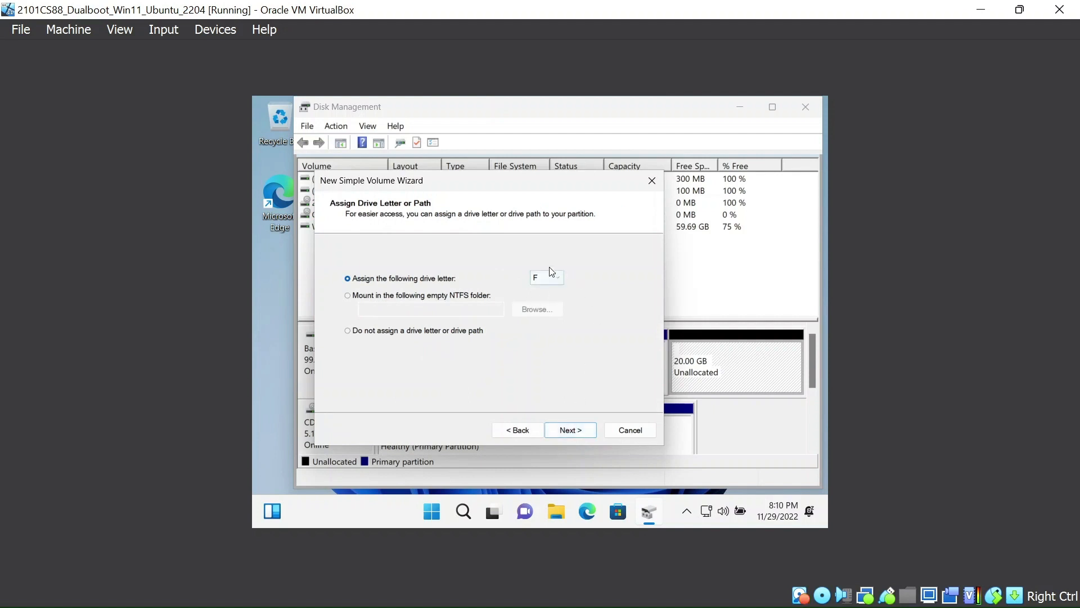
{"action": "left_click", "coordinate": [574, 431]}
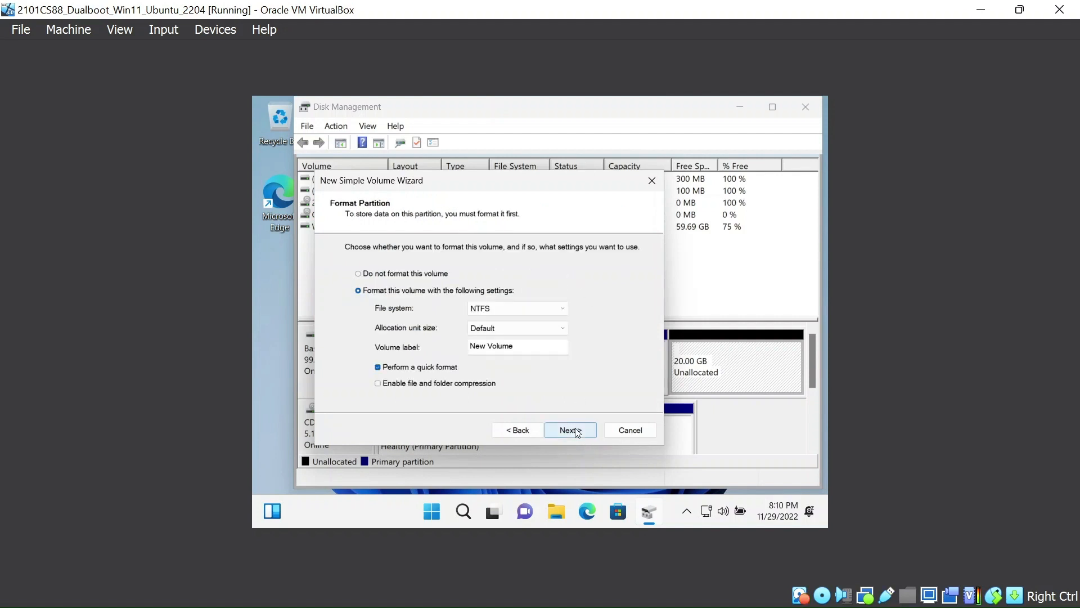
{"action": "left_click", "coordinate": [576, 432]}
{"action": "left_click", "coordinate": [573, 430]}
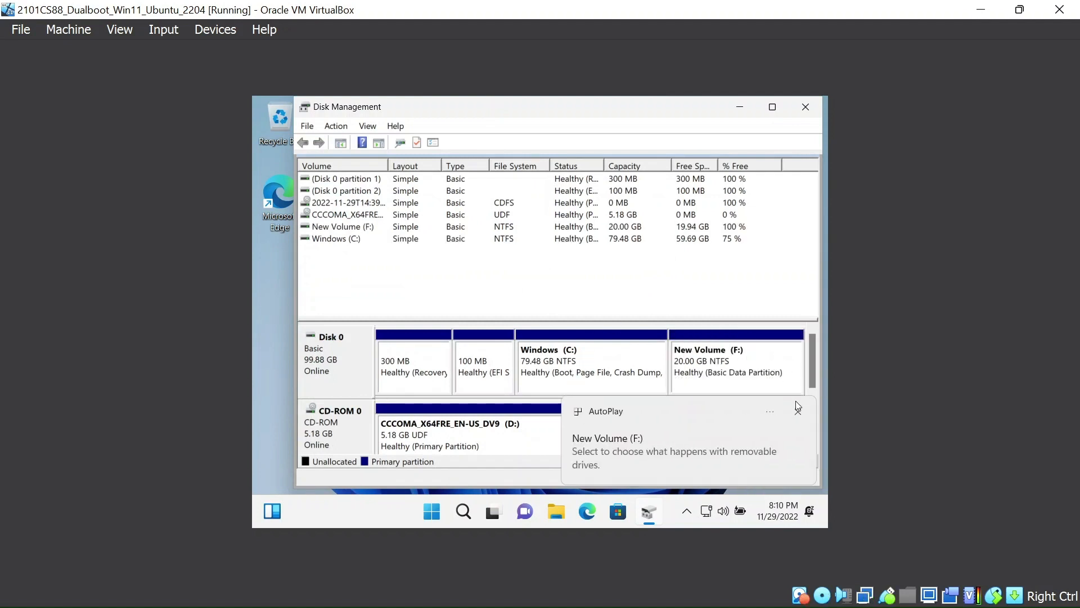
{"action": "left_click", "coordinate": [802, 414]}
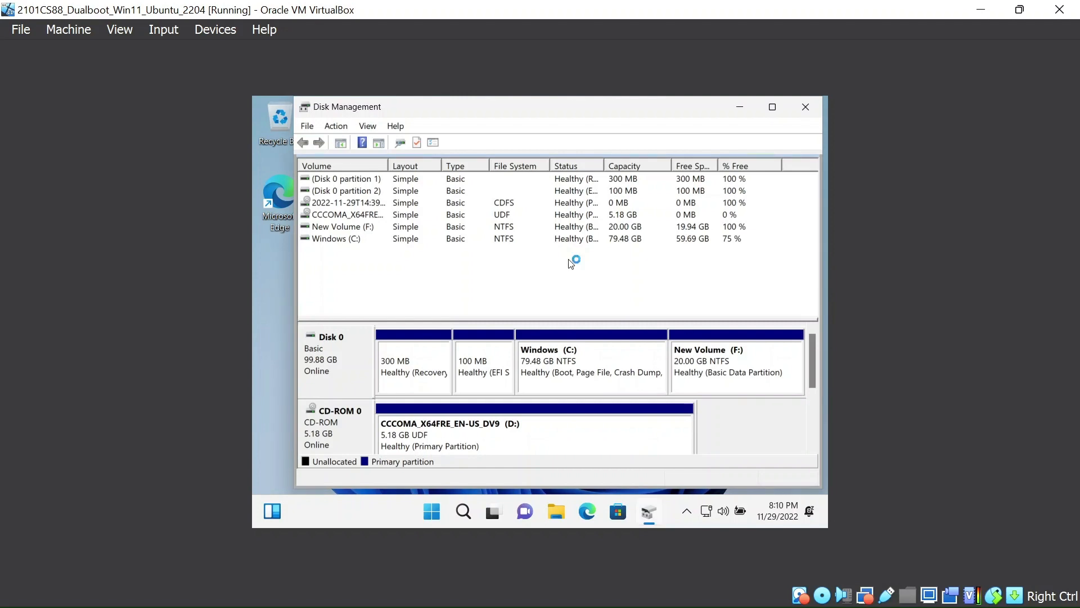
Close Disk Management and shut down Windows from the Start menu's power options
{"action": "left_click", "coordinate": [810, 104]}
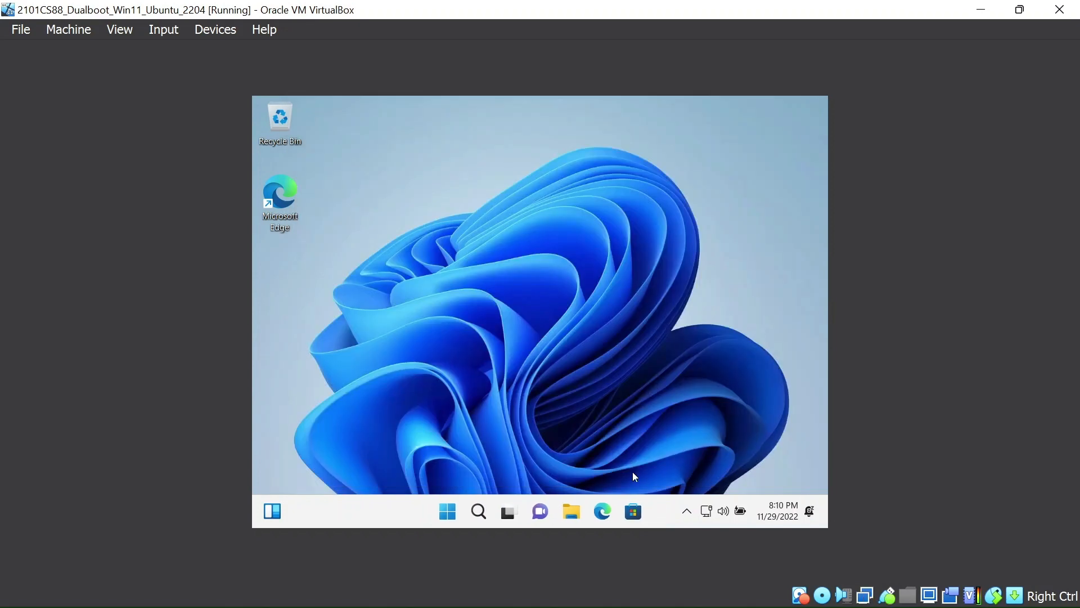
{"action": "left_click", "coordinate": [447, 511]}
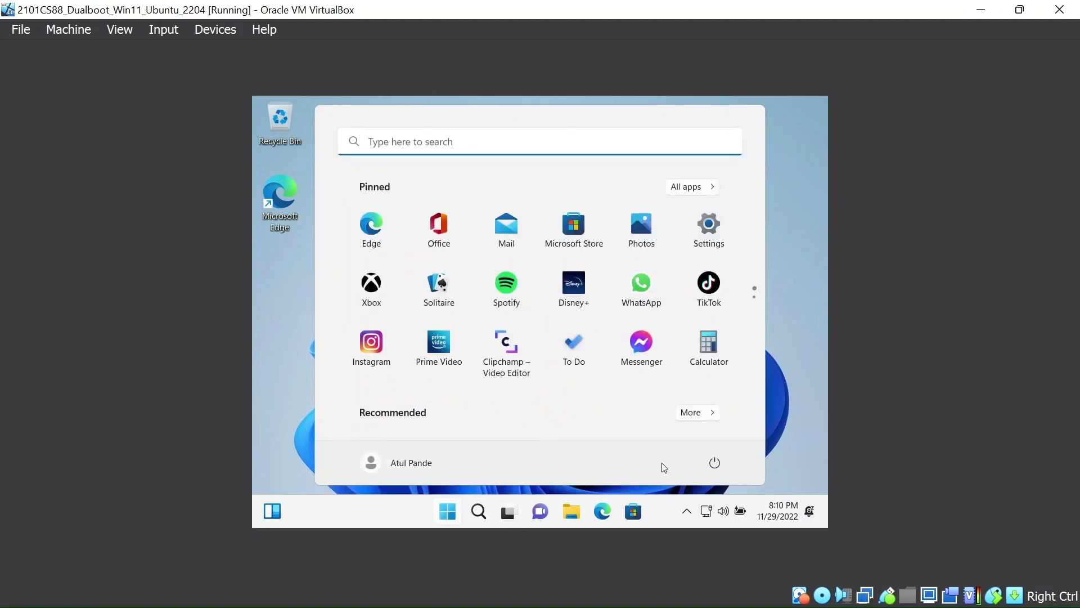
{"action": "left_click", "coordinate": [715, 462]}
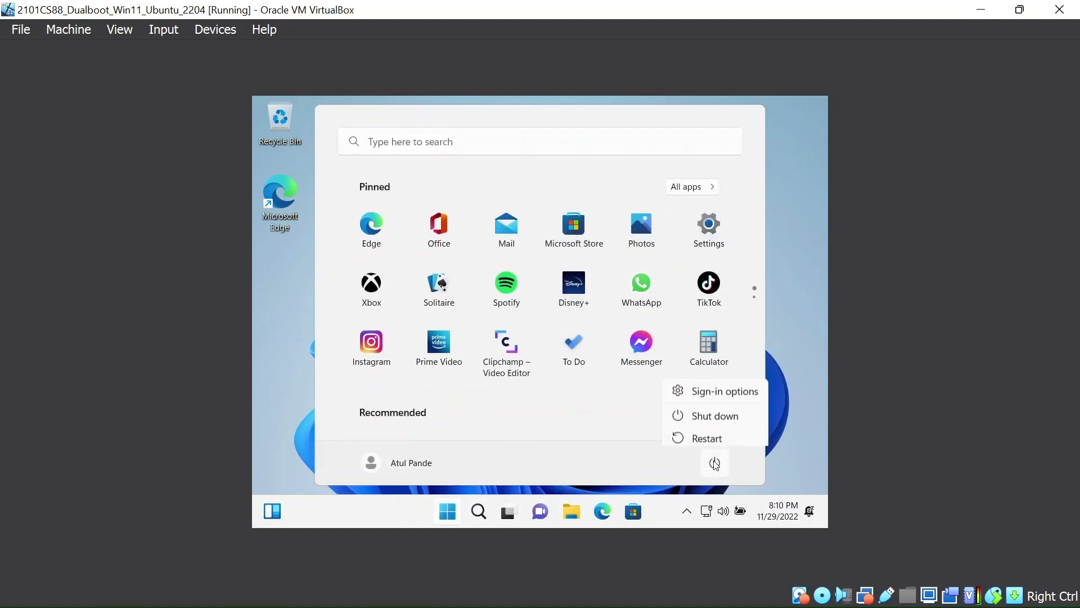
{"action": "left_click", "coordinate": [712, 407]}
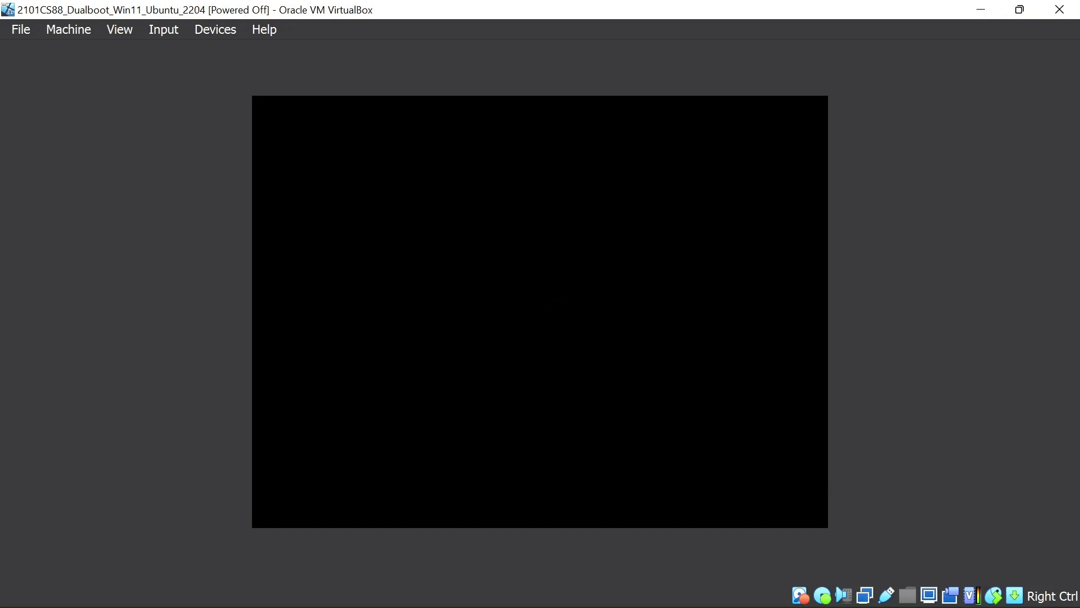
Choose ubuntu-22.04.1-desktop-amd64.iso as the disk file for the SATA Port 2 optical drive
{"action": "scroll", "coordinate": [831, 402], "scroll_direction": "down", "scroll_amount": 5}
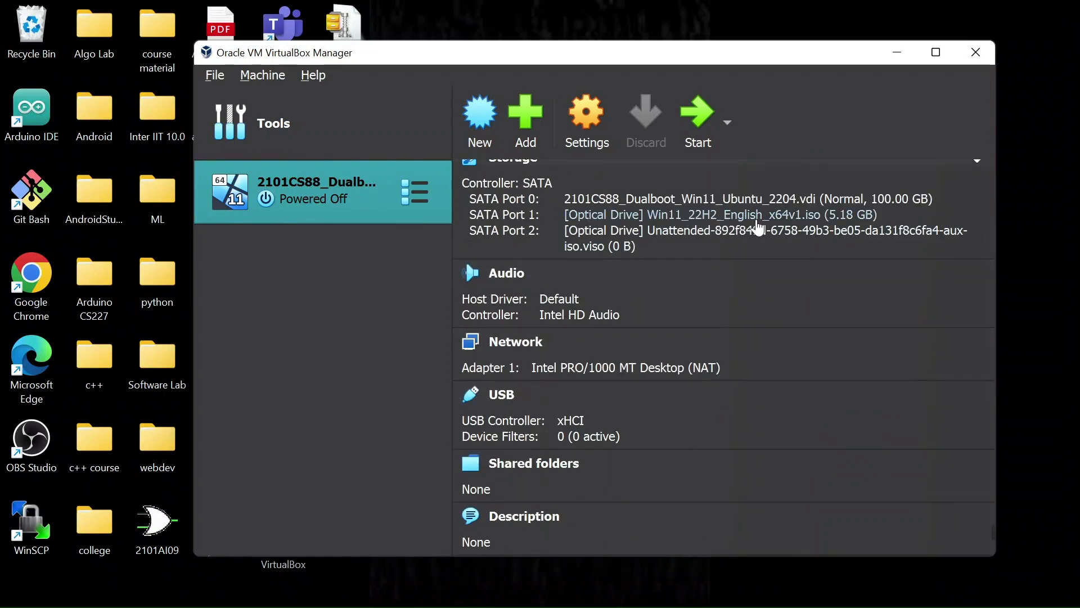
{"action": "left_click", "coordinate": [701, 231]}
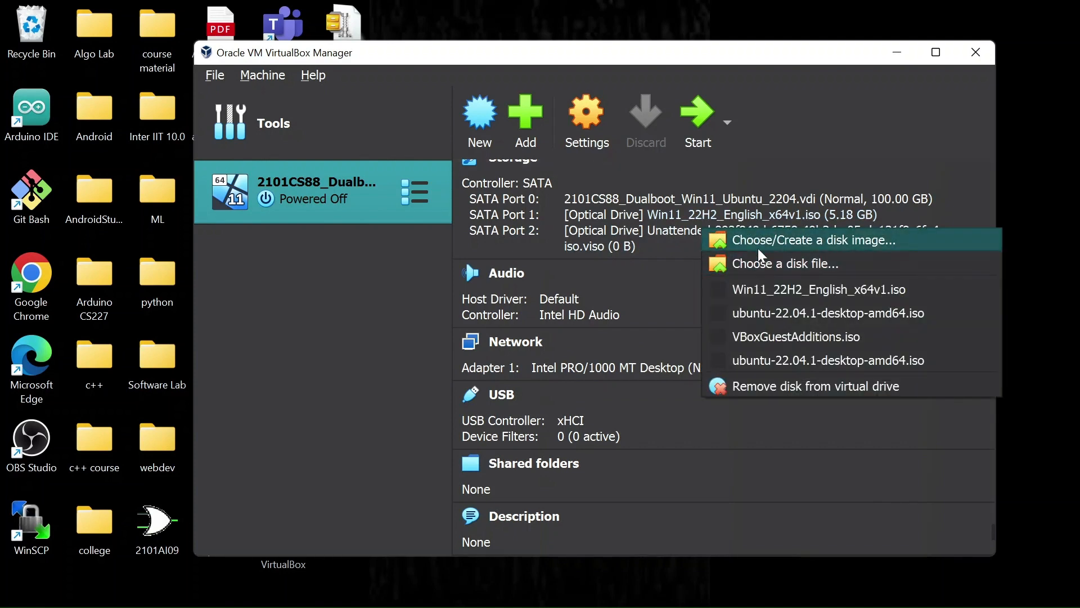
{"action": "left_click", "coordinate": [764, 263]}
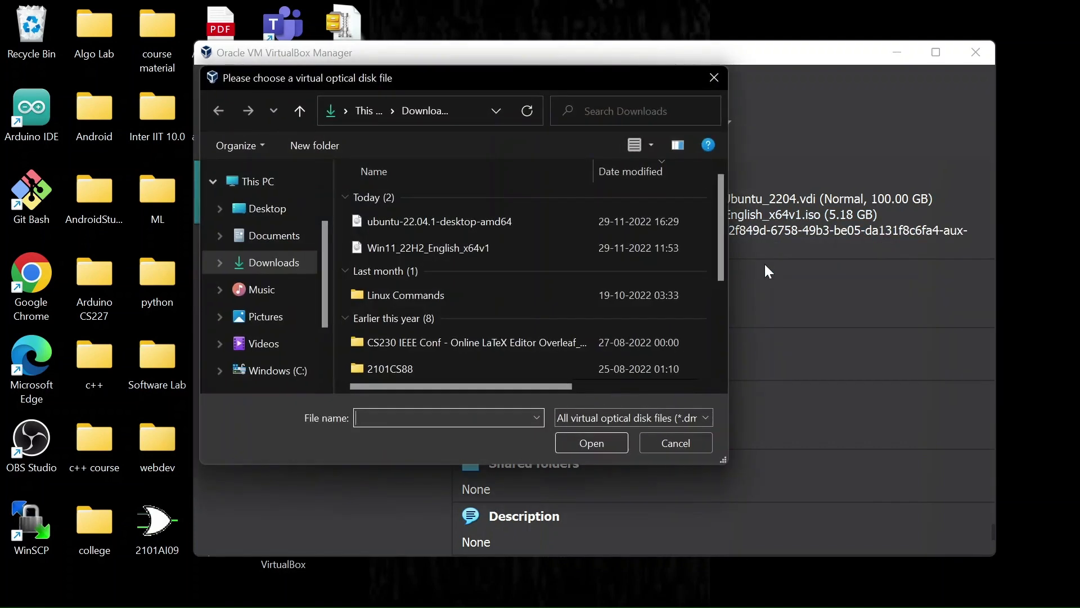
{"action": "double_click", "coordinate": [500, 222]}
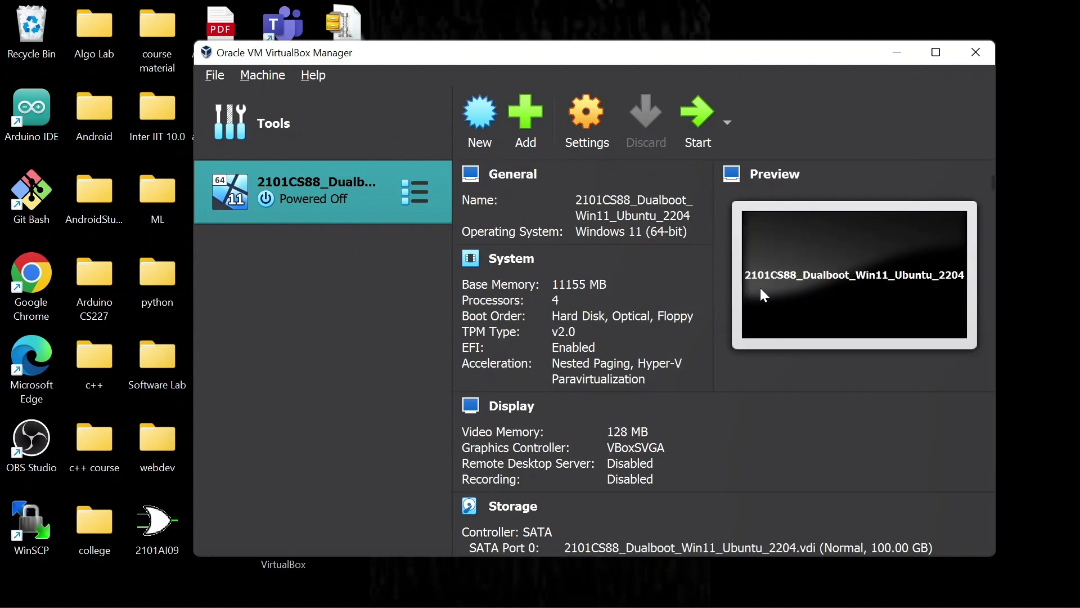
Start the VM, boot UEFI VBOX CD-ROM VB2 via Boot Manager, and select Try or Install Ubuntu
{"action": "left_click", "coordinate": [690, 126]}
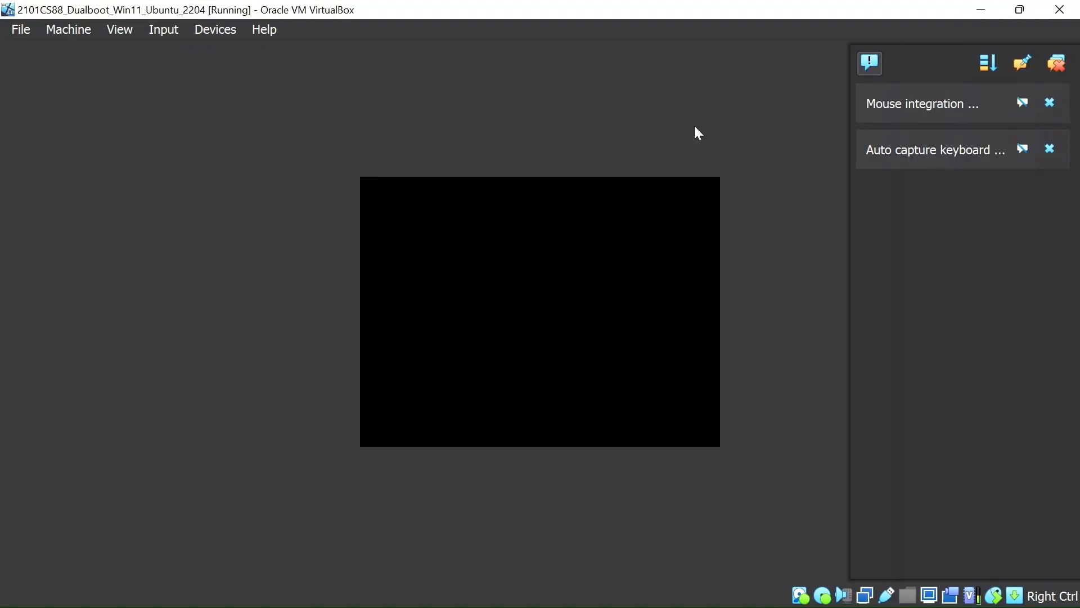
{"action": "key", "text": "Down"}
{"action": "key", "text": "Down"}
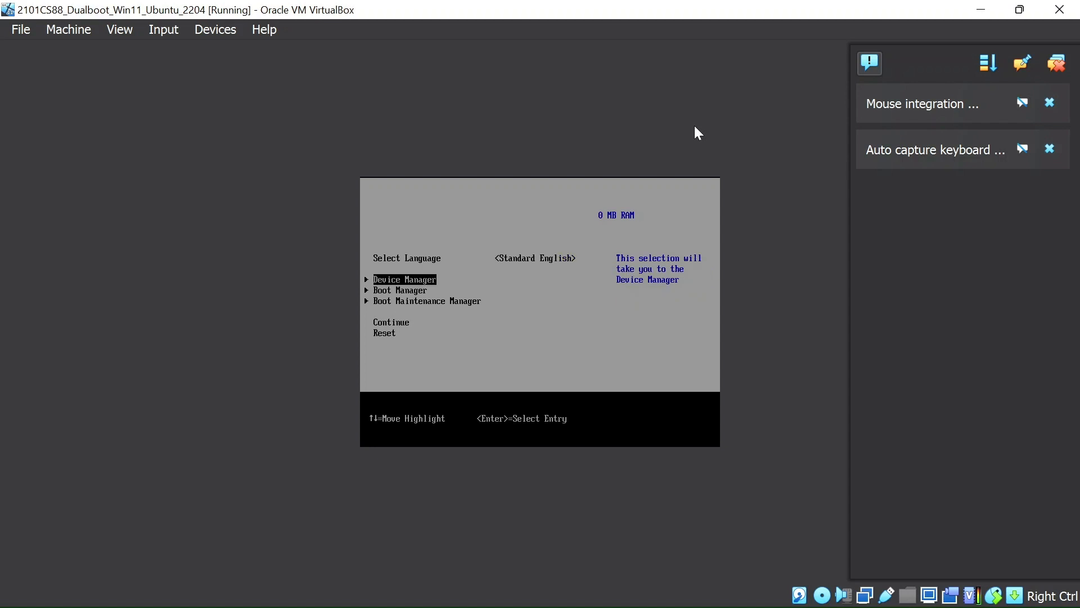
{"action": "key", "text": "Return"}
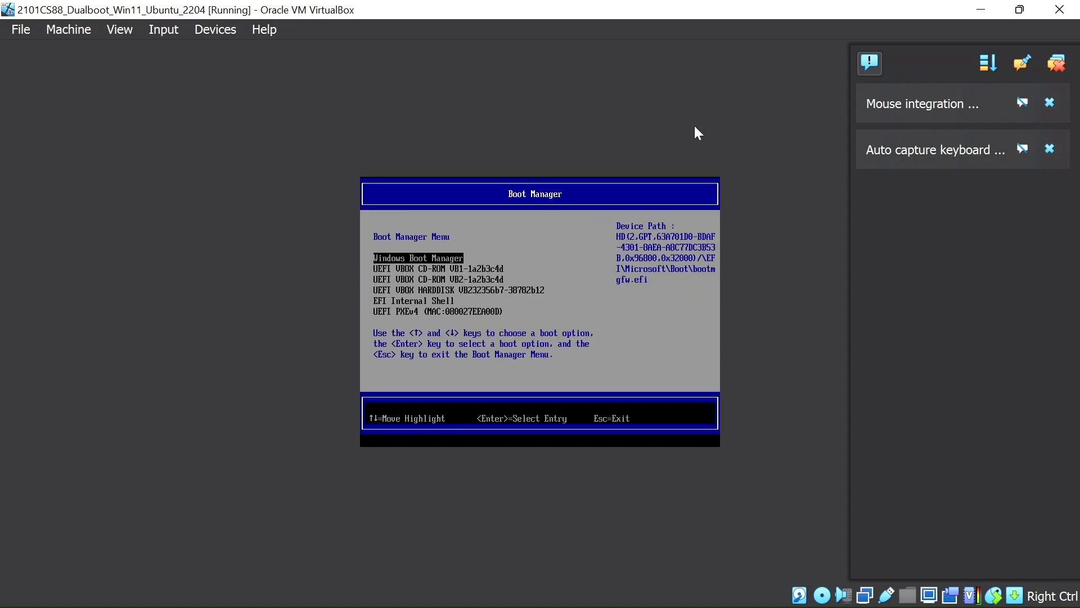
{"action": "key", "text": "Down"}
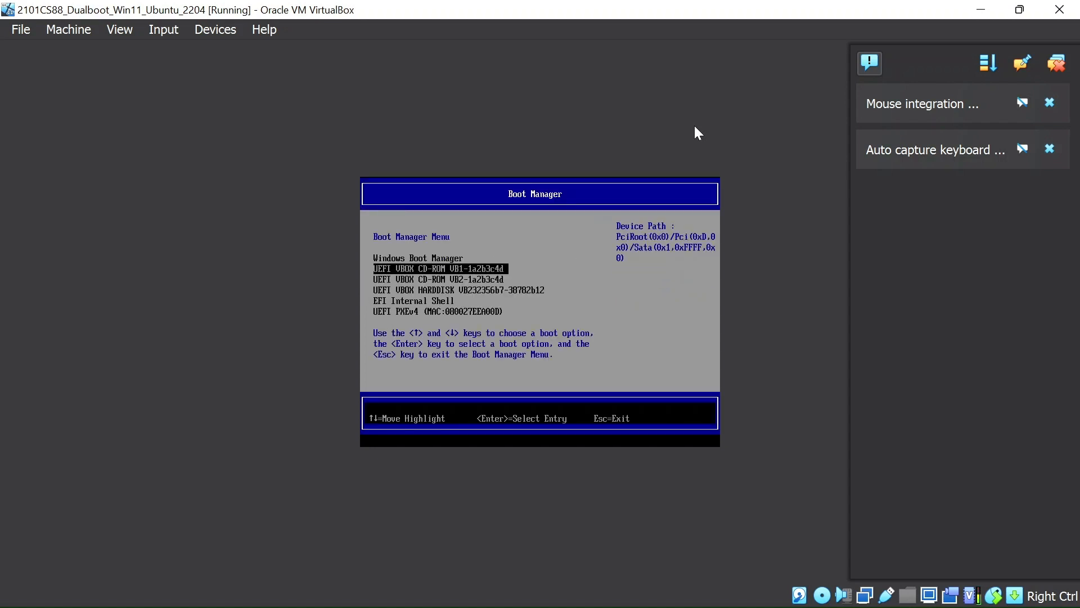
{"action": "key", "text": "Down"}
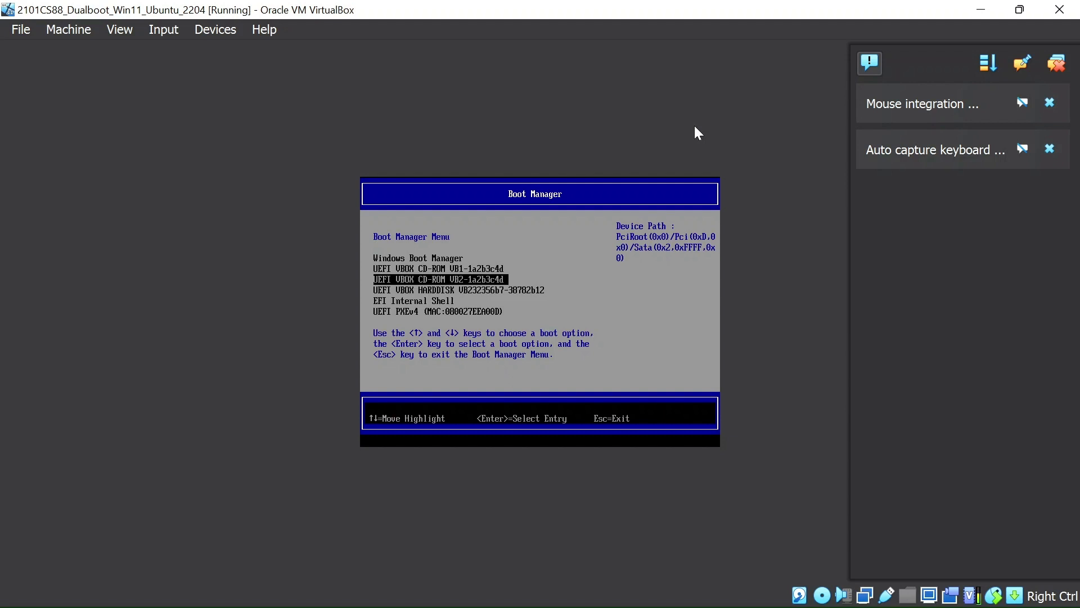
{"action": "key", "text": "Return"}
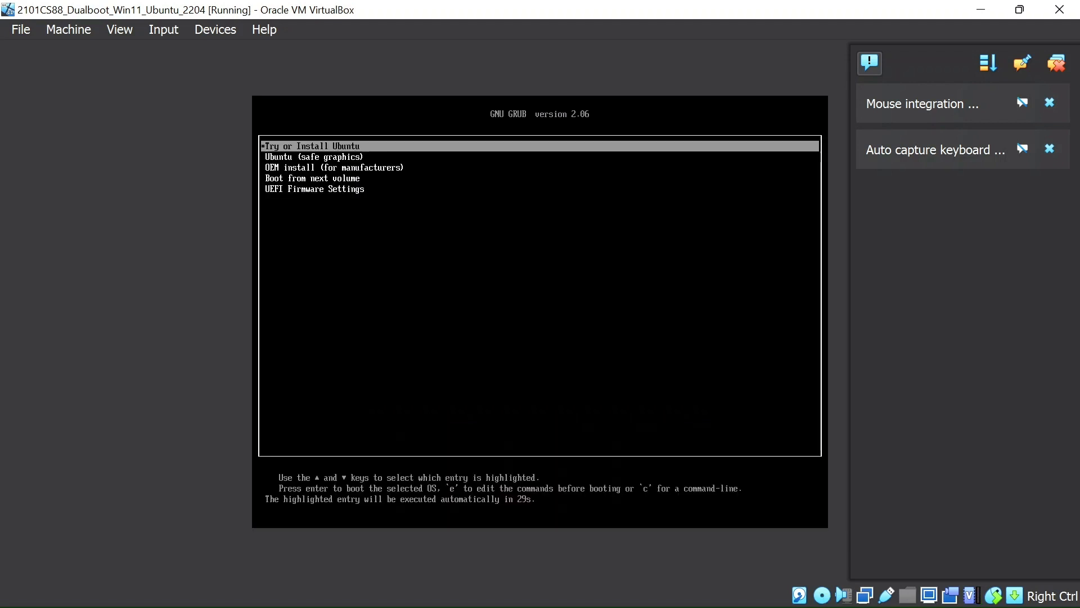
{"action": "key", "text": "Return"}
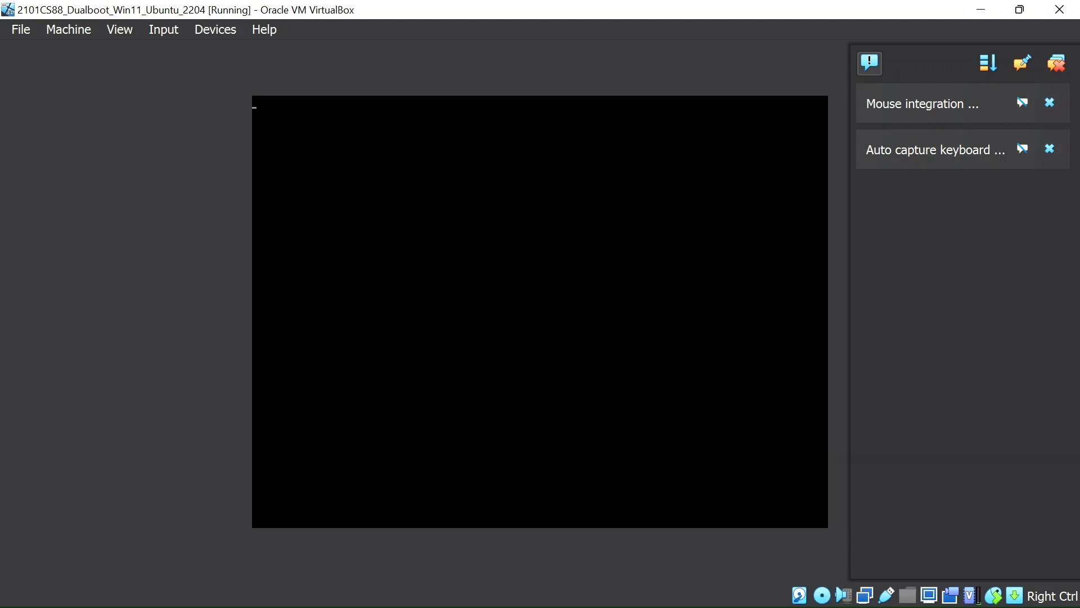
Delete all VirtualBox notifications while Ubuntu loads to the installer Welcome page
{"action": "left_click", "coordinate": [1056, 63]}
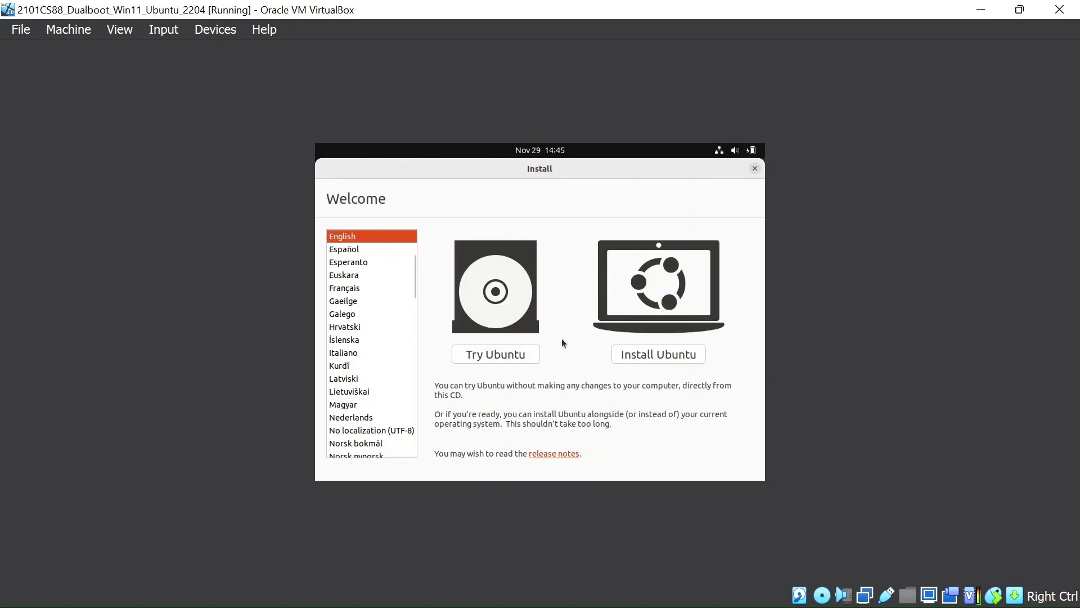
Start Install Ubuntu with English (US) keyboard, Minimal installation, and Download updates unchecked, then continue
{"action": "left_click", "coordinate": [661, 360]}
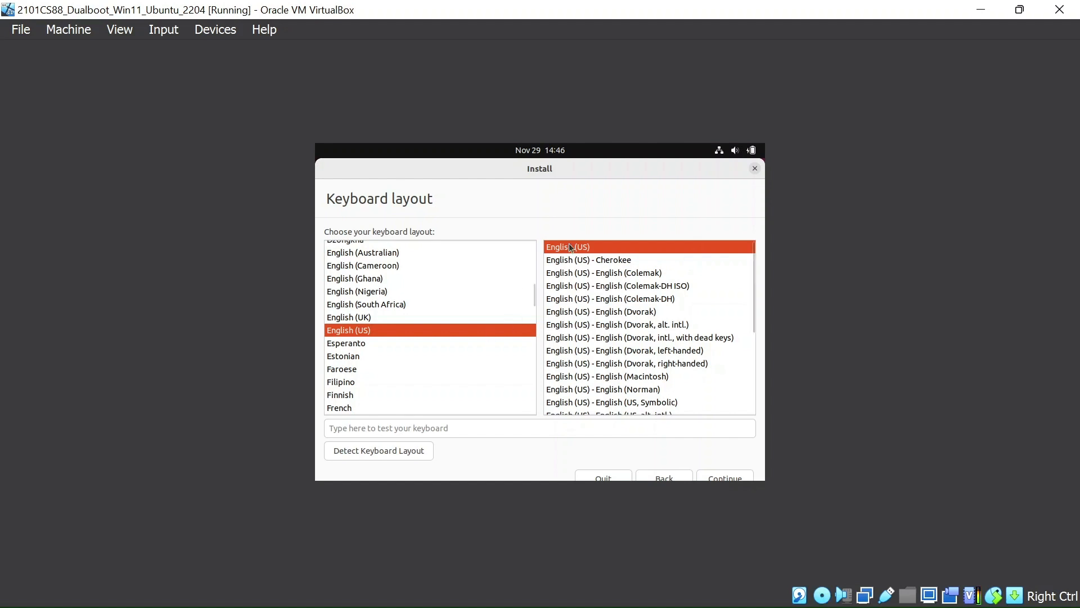
{"action": "left_click", "coordinate": [730, 477]}
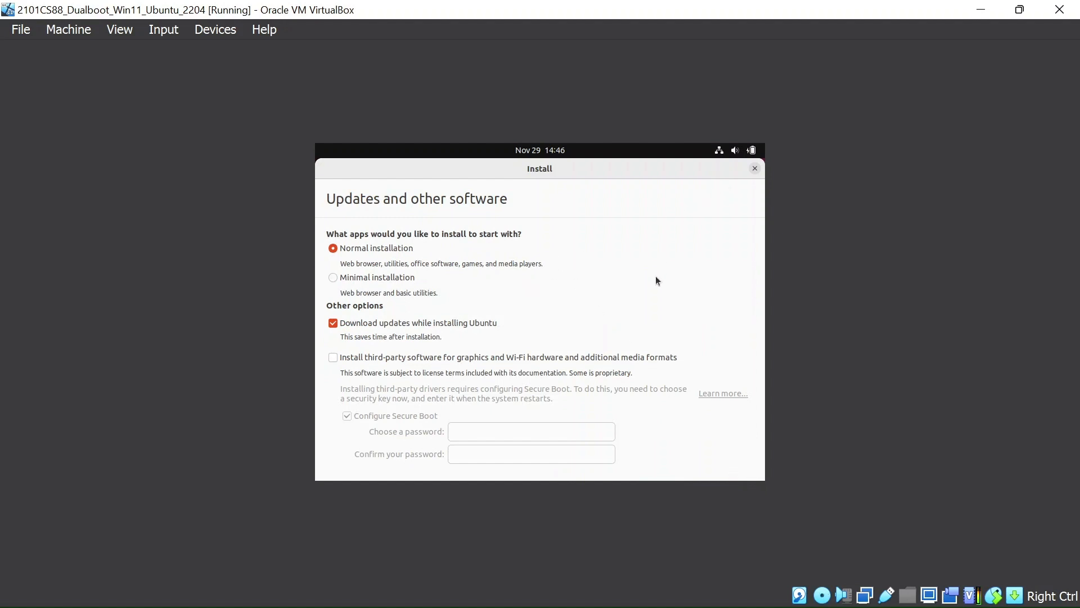
{"action": "left_click", "coordinate": [333, 277]}
{"action": "left_click", "coordinate": [333, 324]}
{"action": "key", "text": "Tab"}
{"action": "key", "text": "Tab"}
{"action": "key", "text": "Return"}
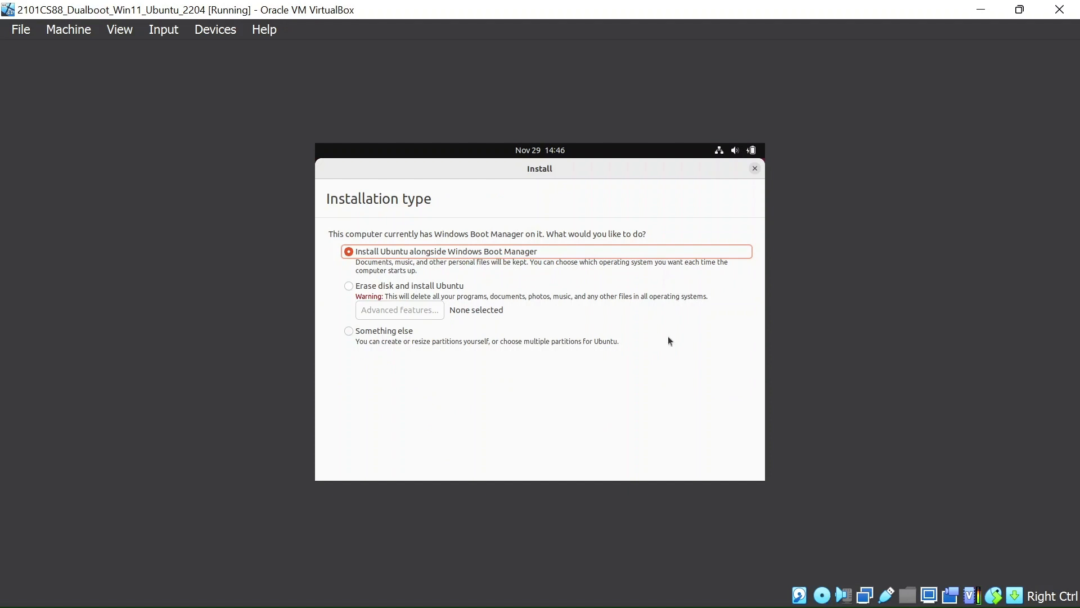
Keep 'Install Ubuntu alongside Windows Boot Manager', switch the VM to full-screen mode, and continue
{"action": "key", "text": "Down"}
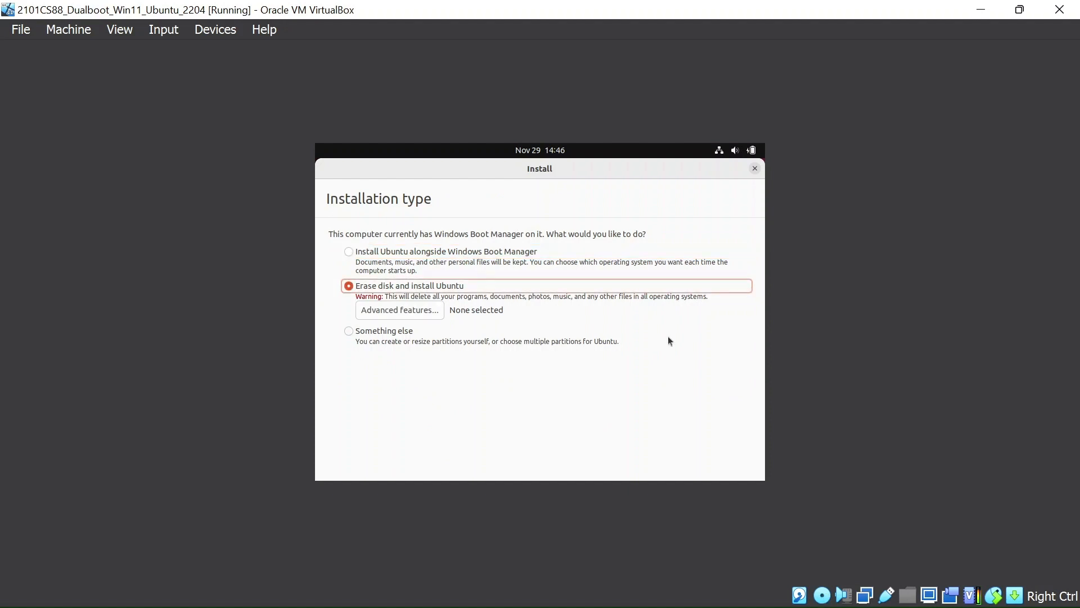
{"action": "key", "text": "Up"}
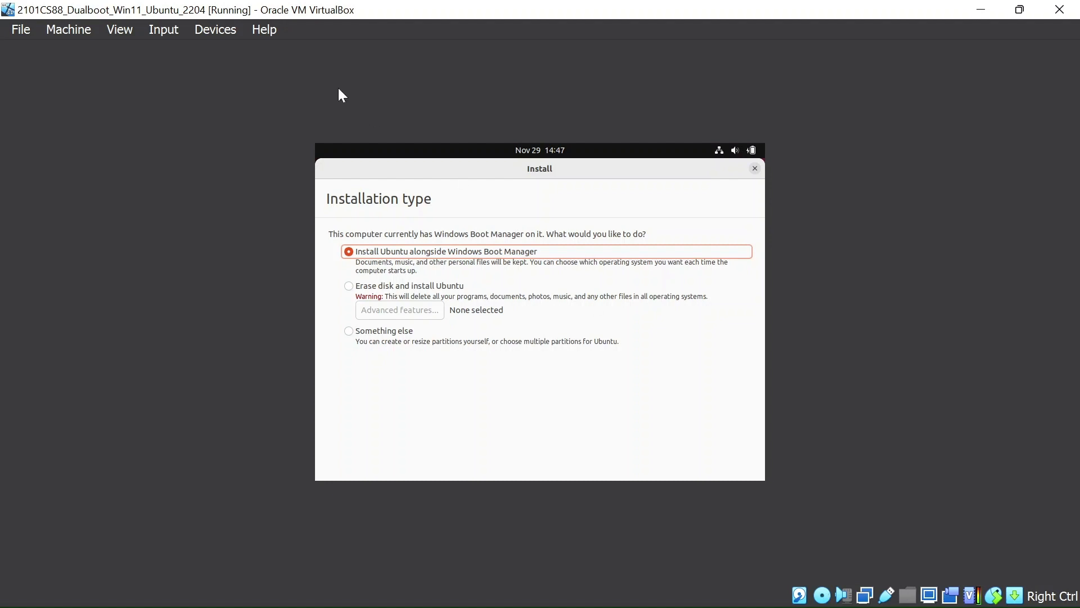
{"action": "left_click", "coordinate": [106, 29]}
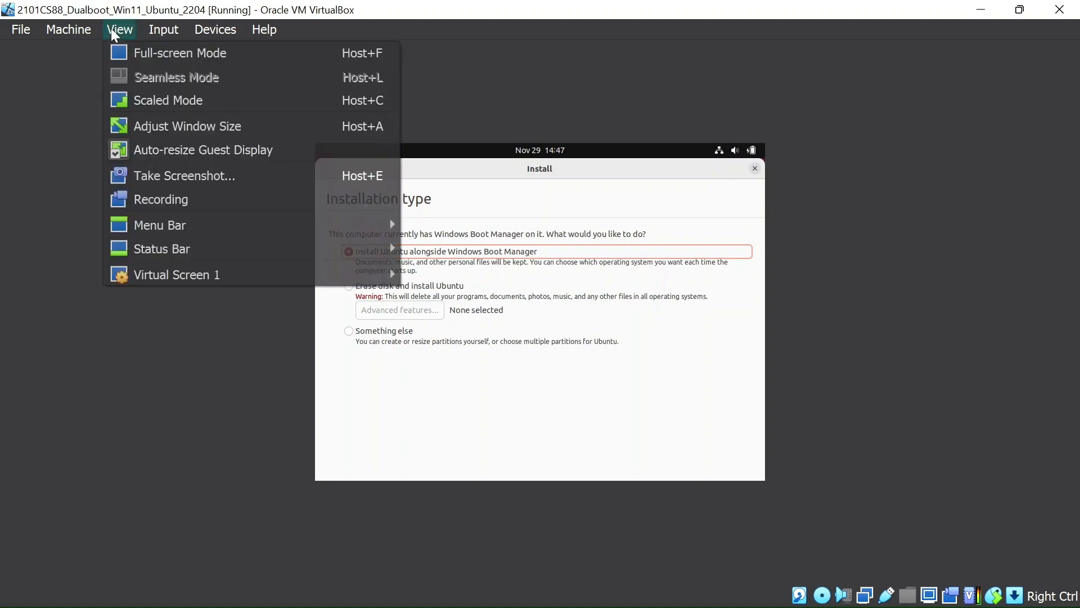
{"action": "left_click", "coordinate": [169, 56]}
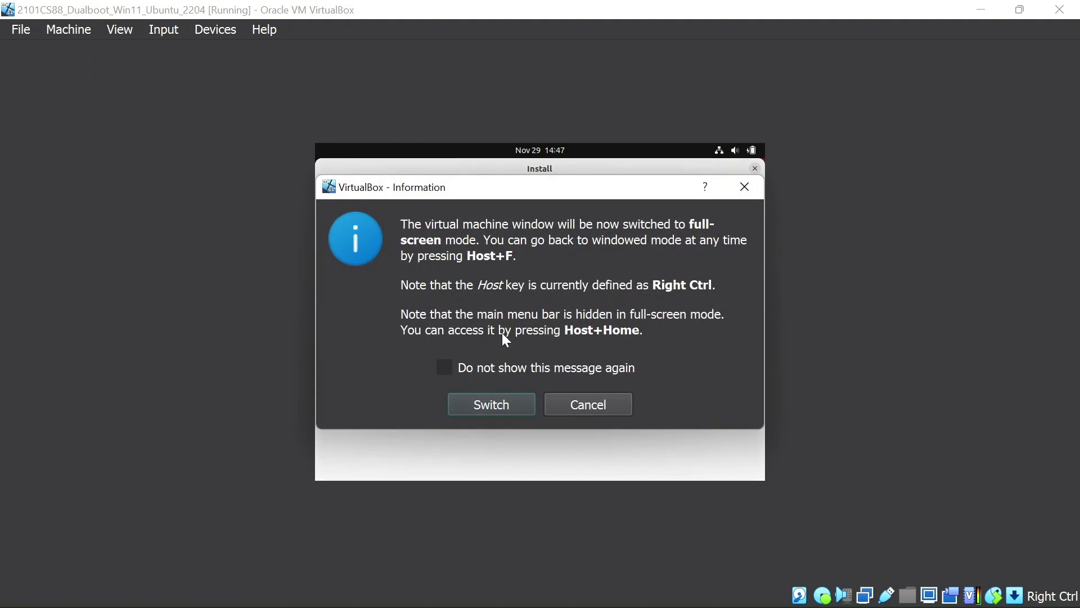
{"action": "left_click", "coordinate": [492, 405]}
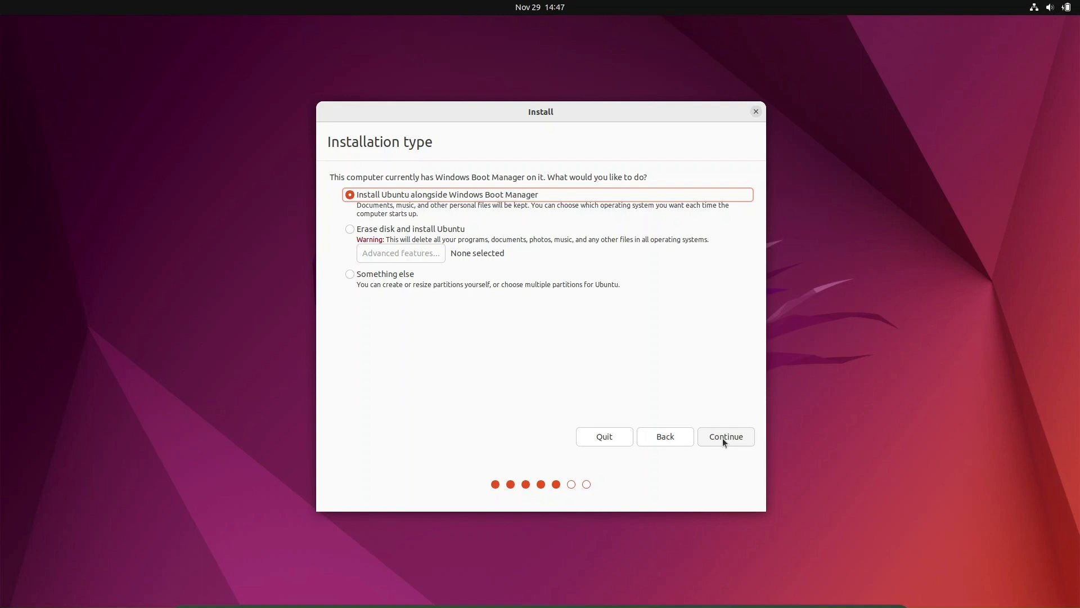
{"action": "left_click", "coordinate": [724, 440]}
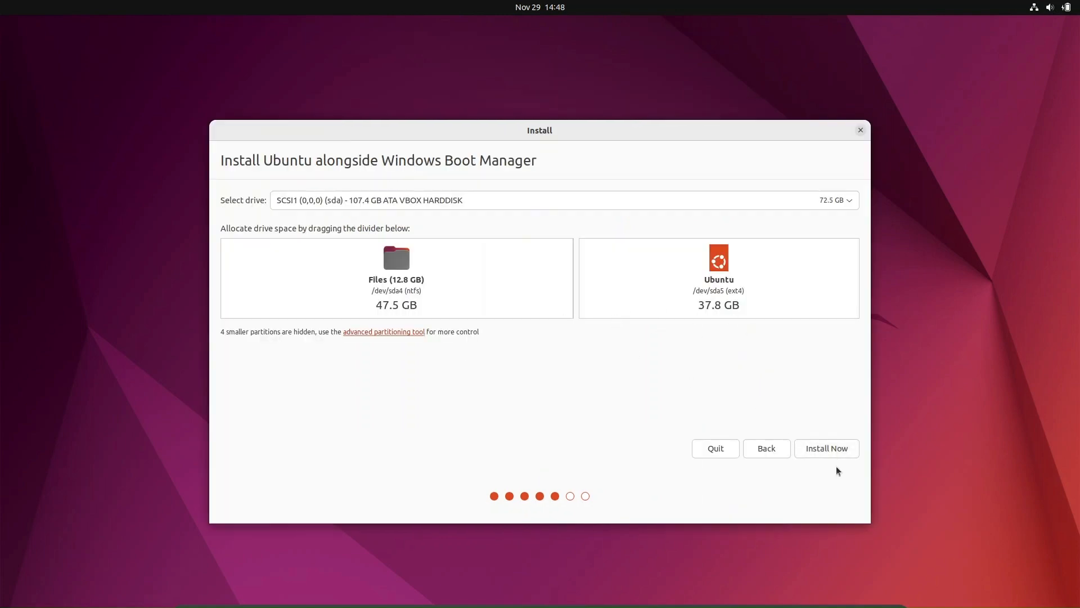
Choose Install Now and confirm both prompts to write the 47.5 GB / 37.8 GB partition changes
{"action": "left_click", "coordinate": [837, 450]}
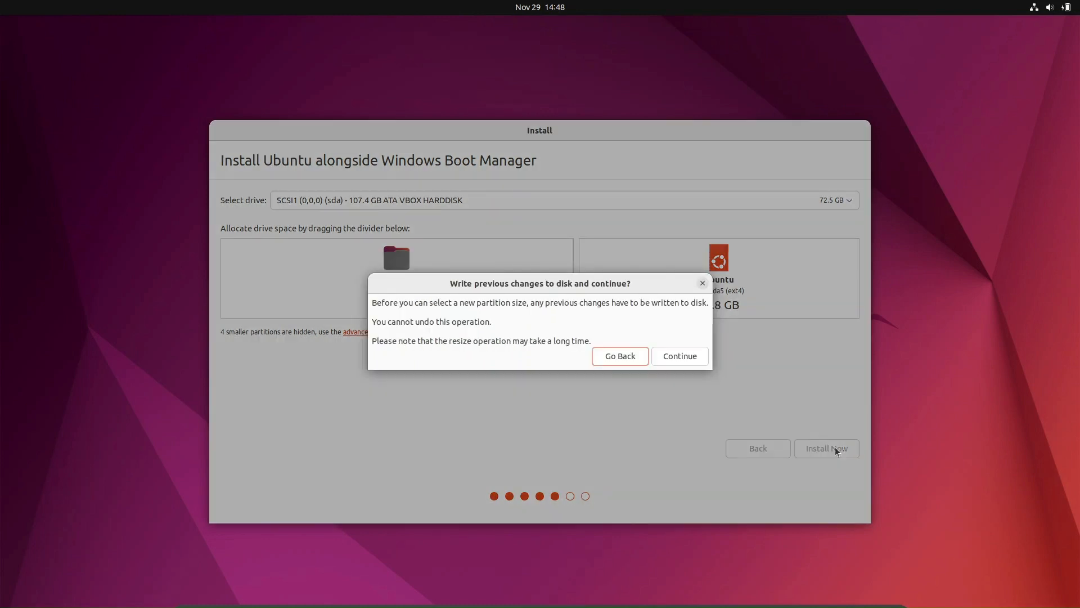
{"action": "left_click", "coordinate": [683, 361]}
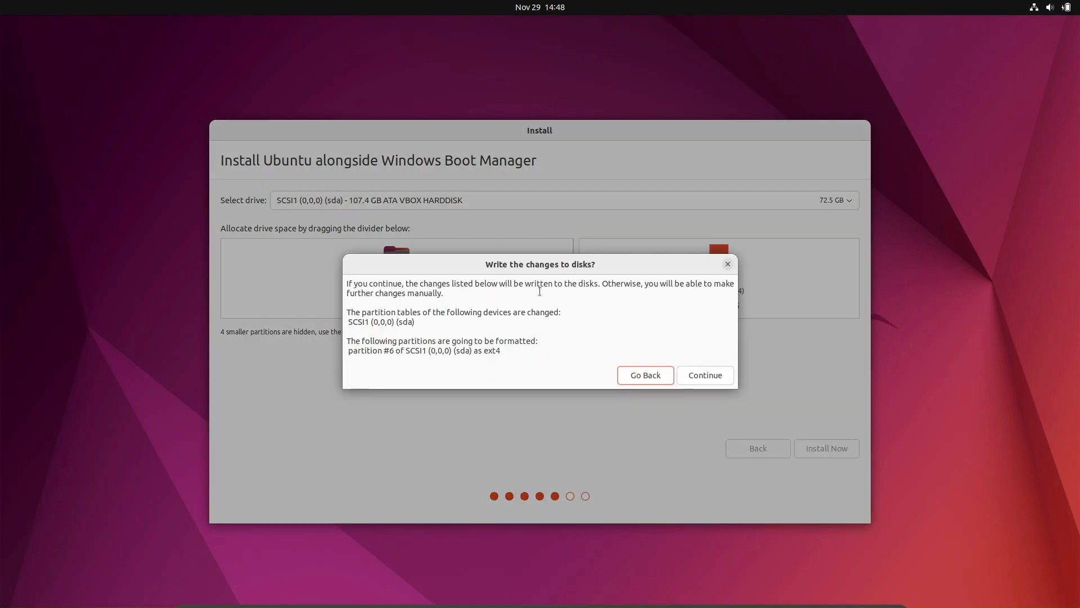
{"action": "left_click", "coordinate": [710, 378]}
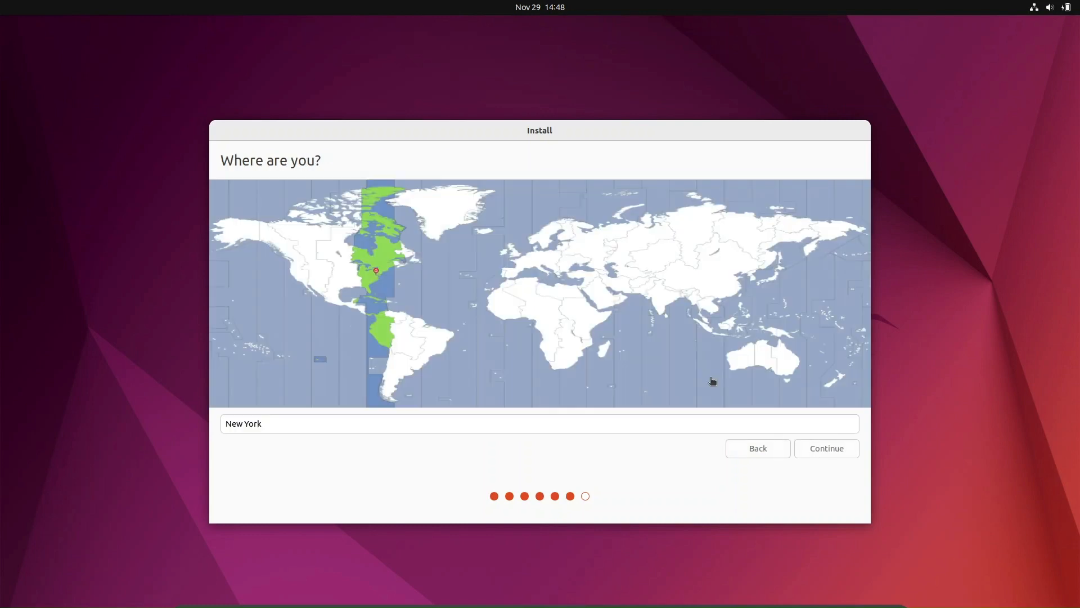
Select Kolkata, India on the time zone map and accept it
{"action": "left_click", "coordinate": [661, 293]}
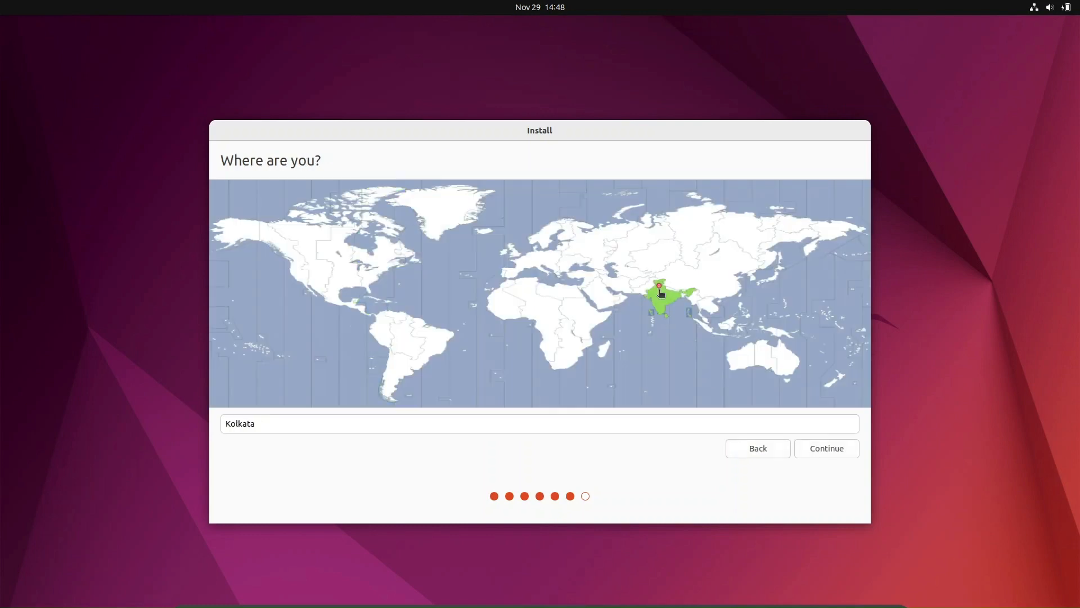
{"action": "left_click", "coordinate": [826, 448]}
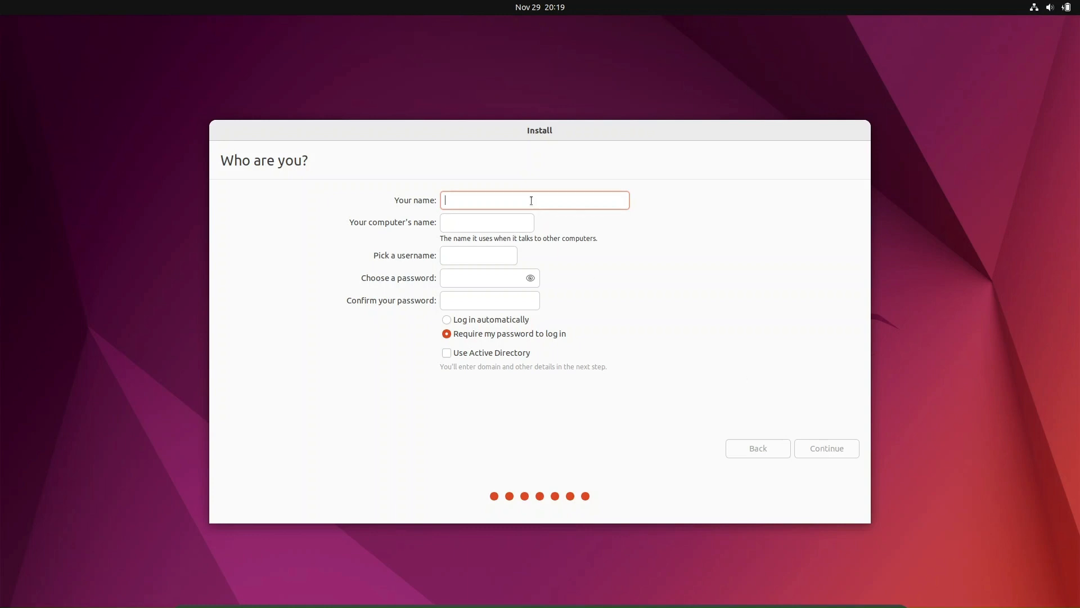
Enter the user's full name, set and confirm the account password, enable 'Log in automatically', and continue
{"action": "type", "text": "Atul"}
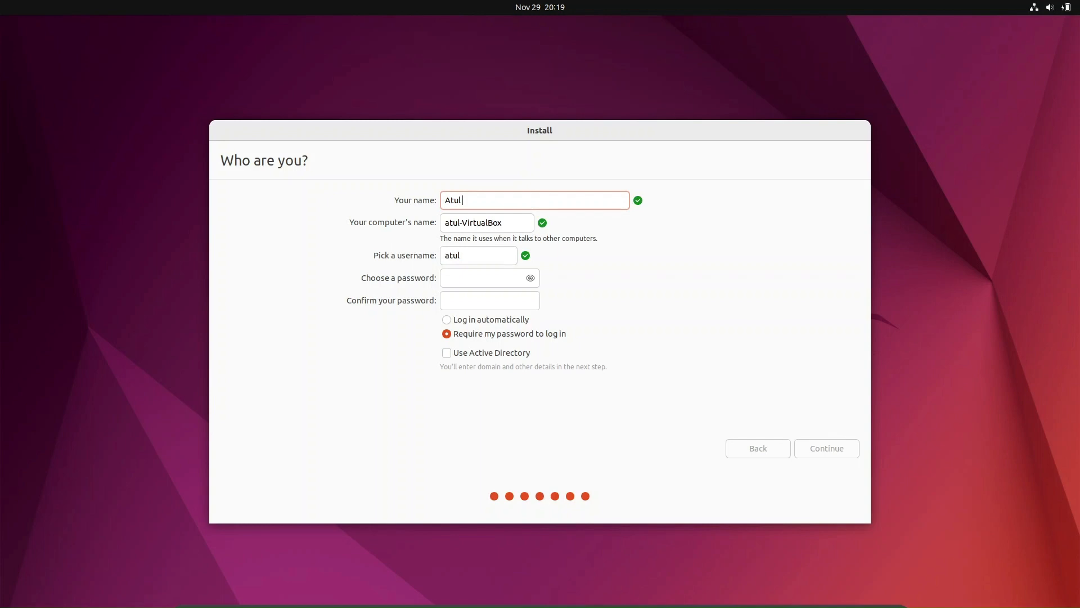
{"action": "type", "text": " Pande"}
{"action": "left_click", "coordinate": [483, 277]}
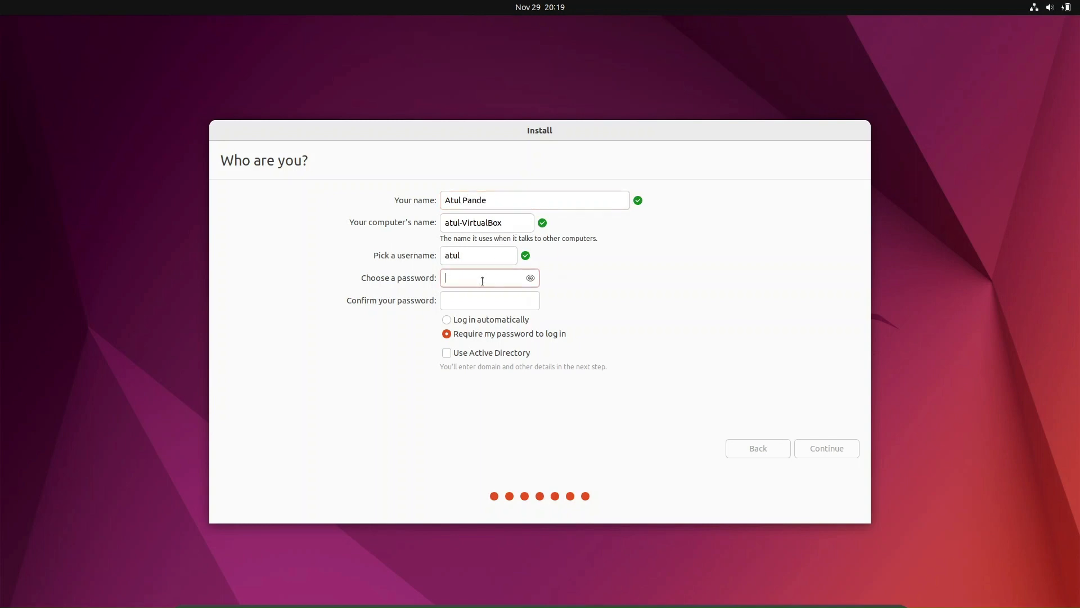
{"action": "type", "text": "******"}
{"action": "left_click", "coordinate": [482, 307]}
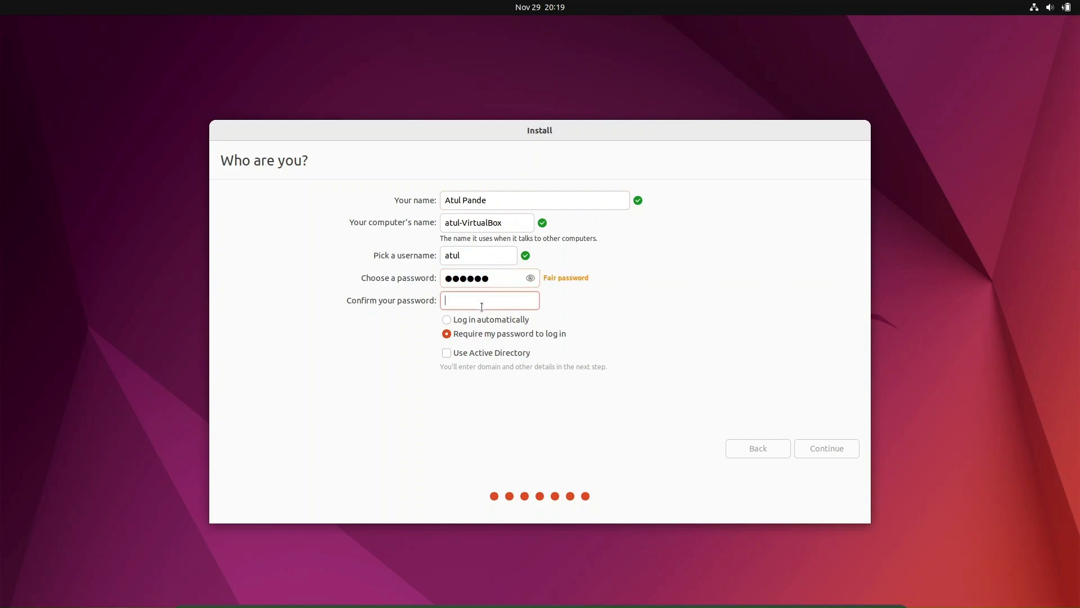
{"action": "type", "text": "******"}
{"action": "left_click", "coordinate": [445, 320]}
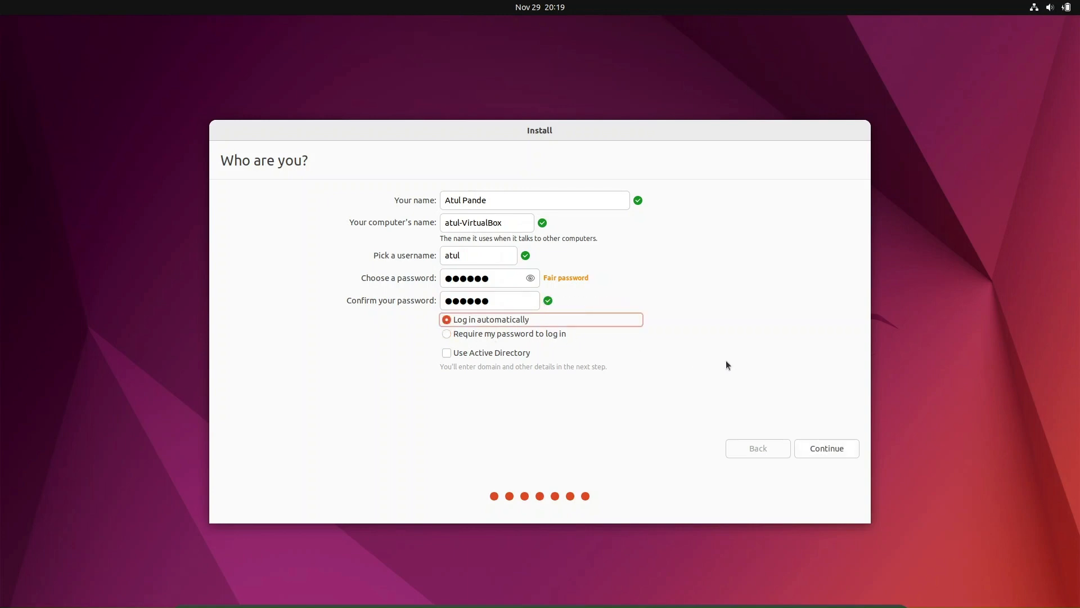
{"action": "left_click", "coordinate": [841, 451]}
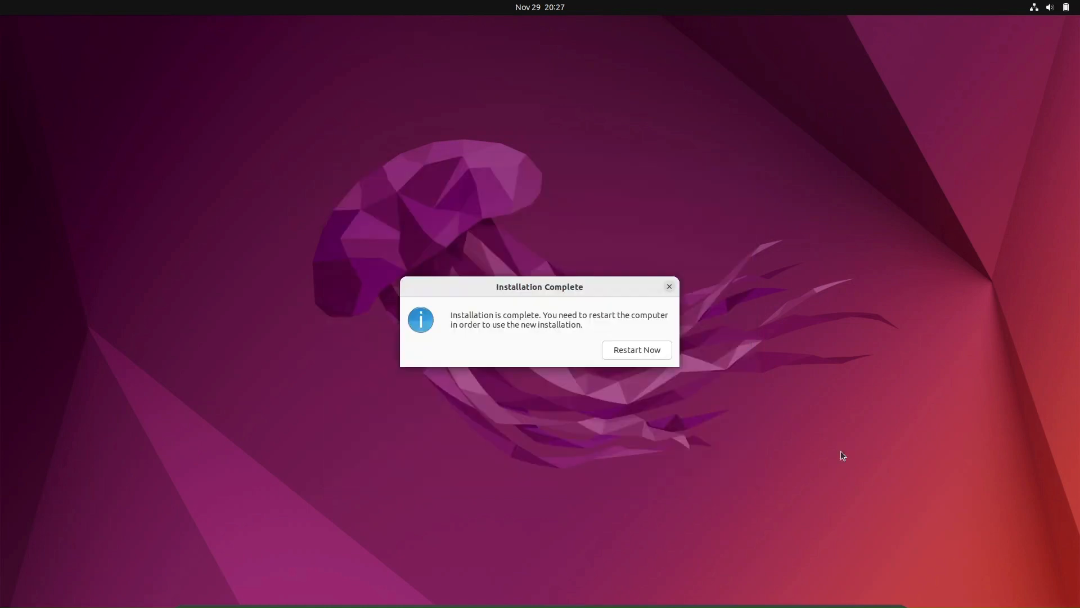
Restart now, continue past the remove-medium prompt, and boot Windows Boot Manager from GRUB
{"action": "left_click", "coordinate": [653, 352]}
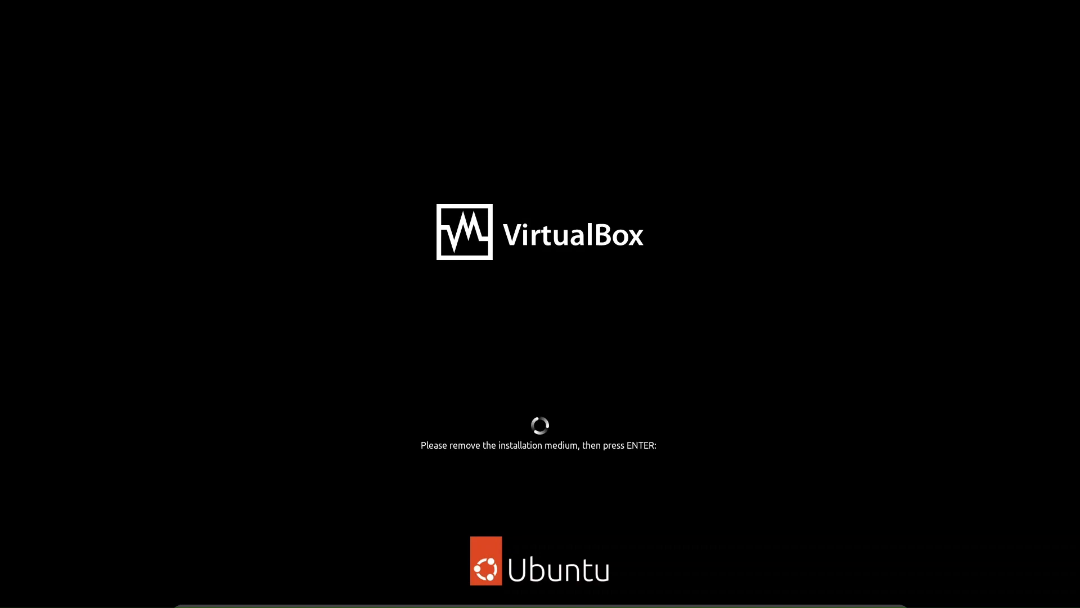
{"action": "key", "text": "Return"}
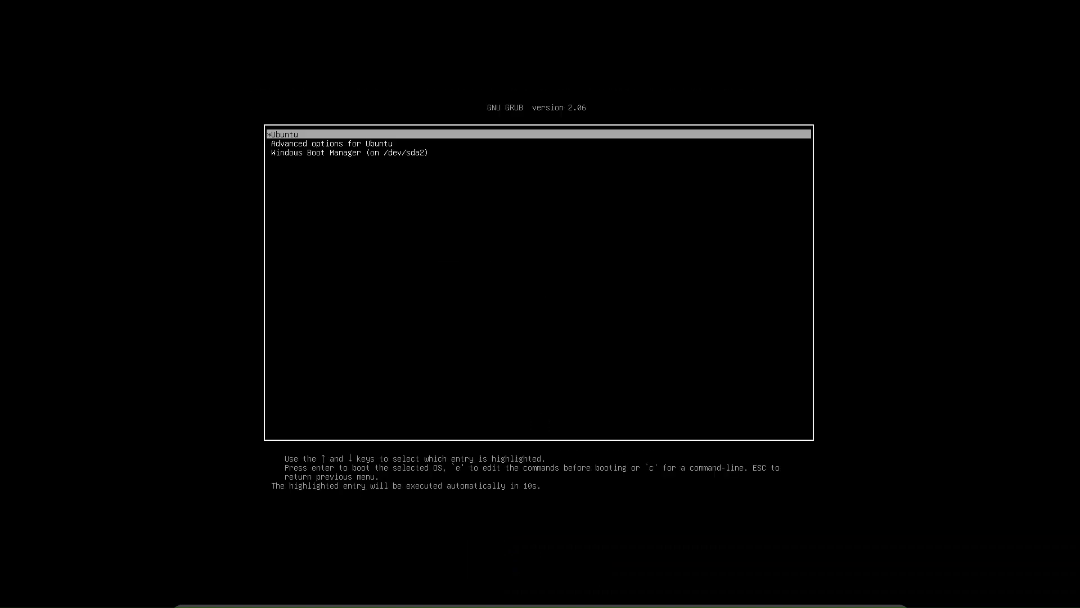
{"action": "key", "text": "Down"}
{"action": "key", "text": "Down"}
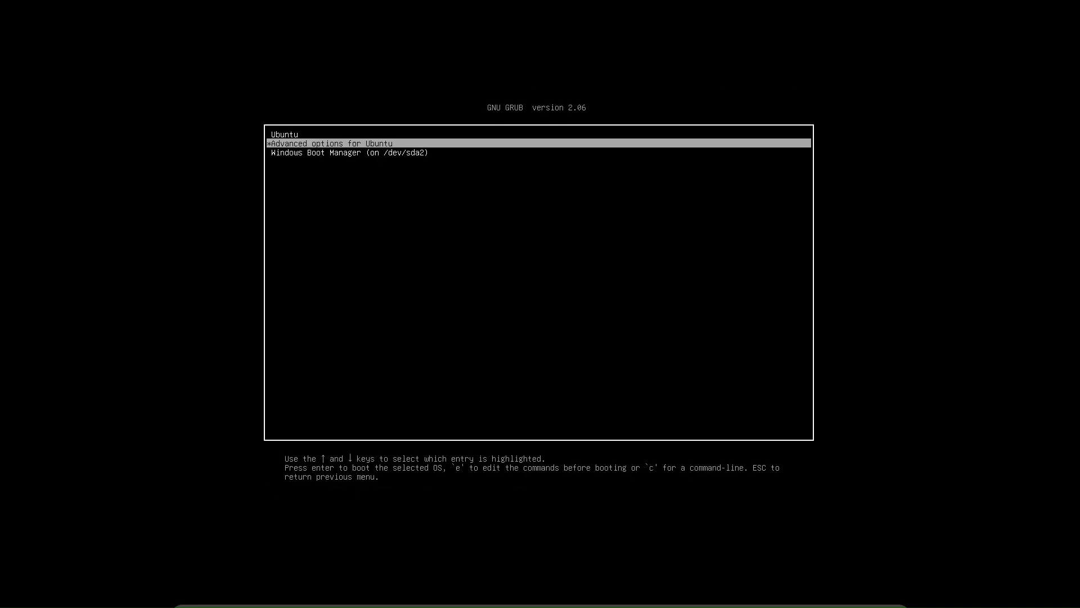
{"action": "key", "text": "Return"}
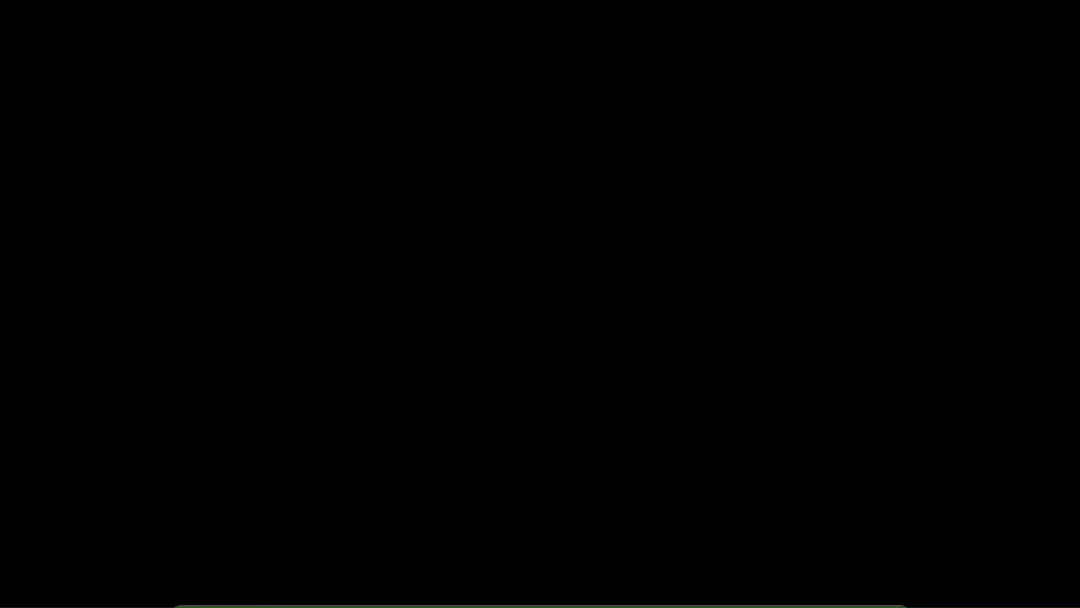